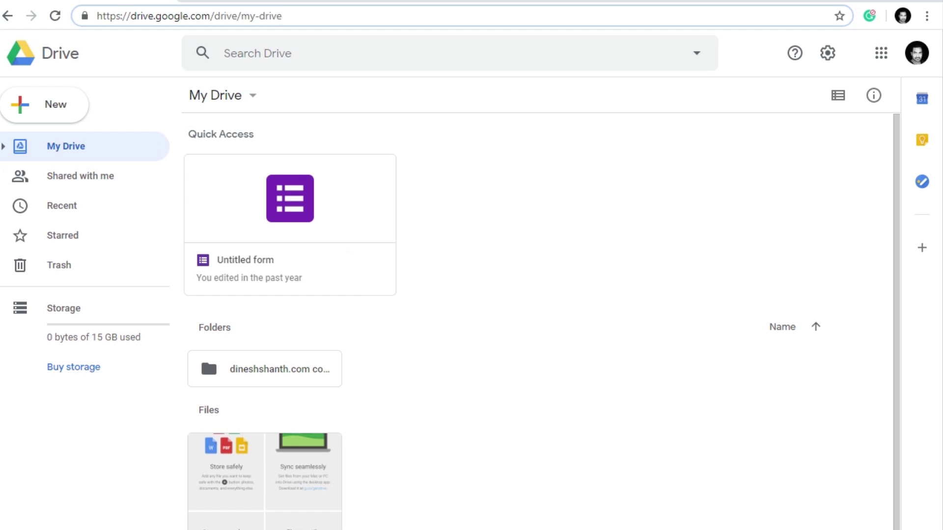
Create a folder named "11A IT" in My Drive and open it
click(160, 0)
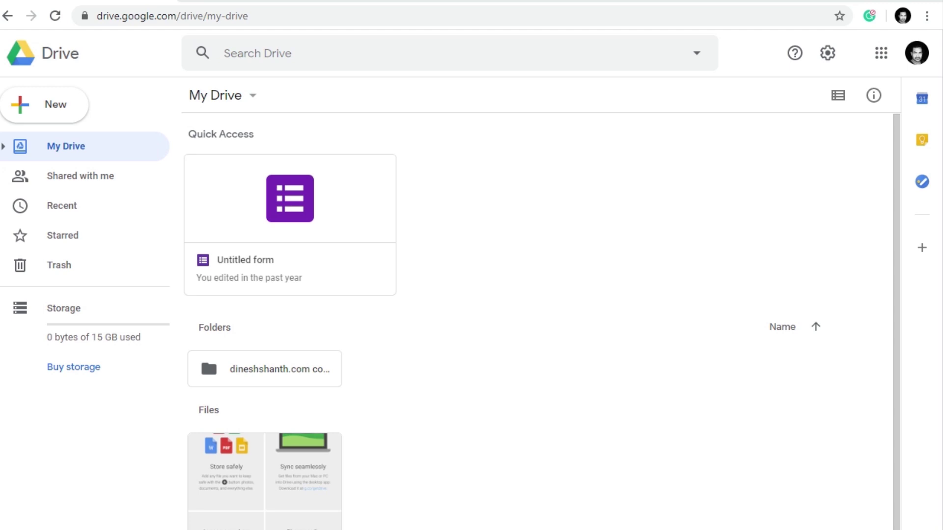
click(44, 105)
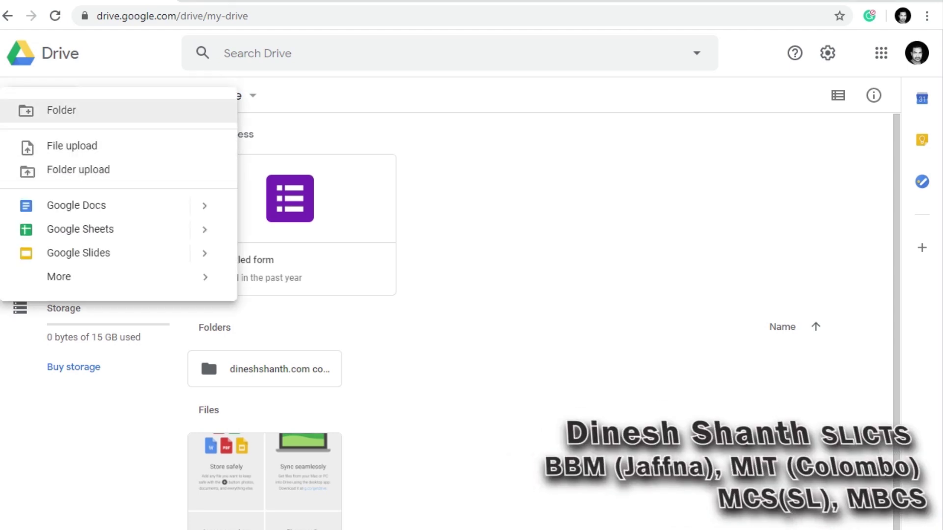
click(61, 111)
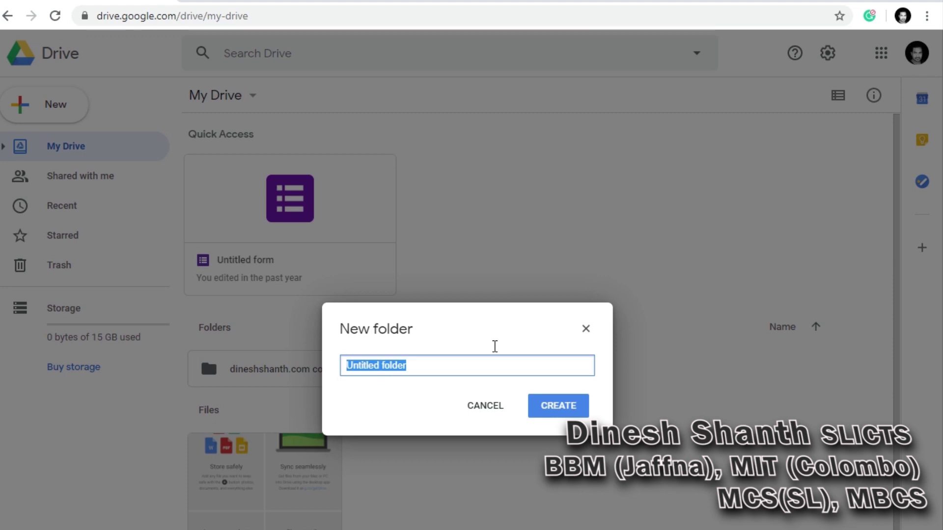
text(11A IT)
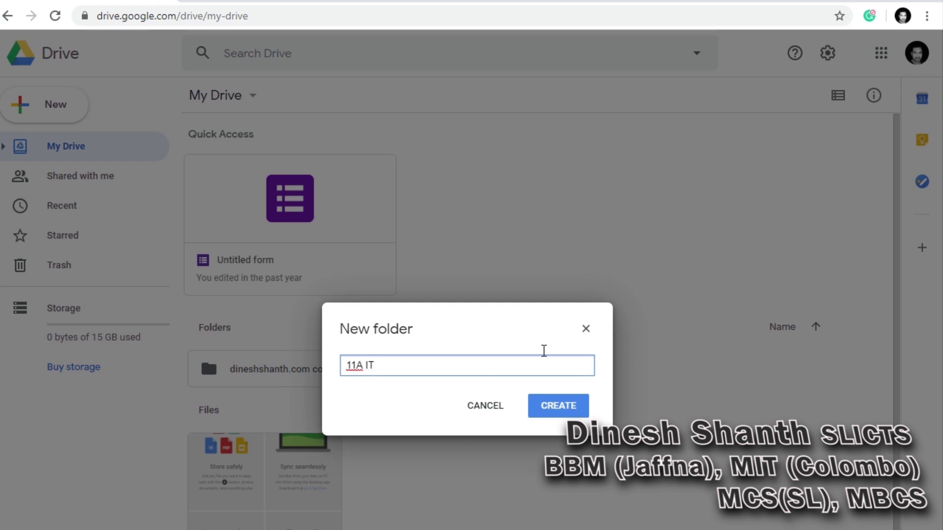
click(369, 300)
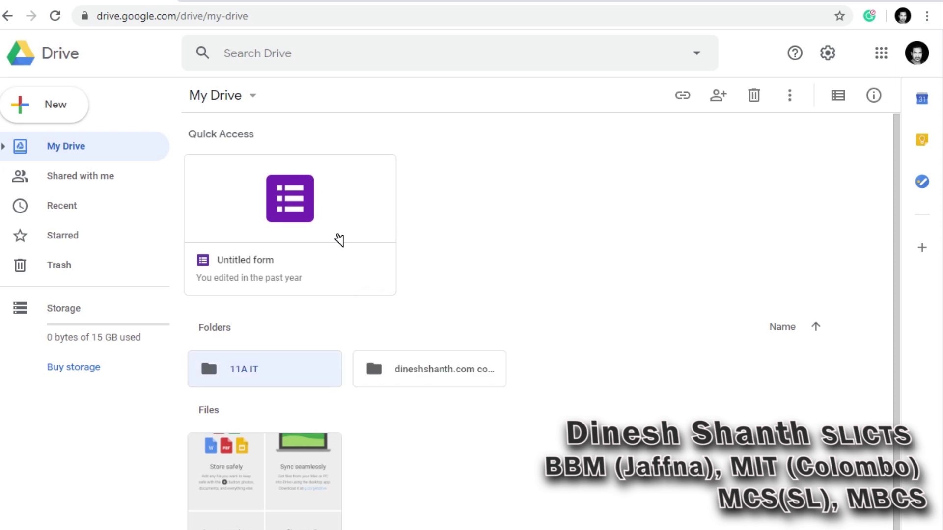
key(Return)
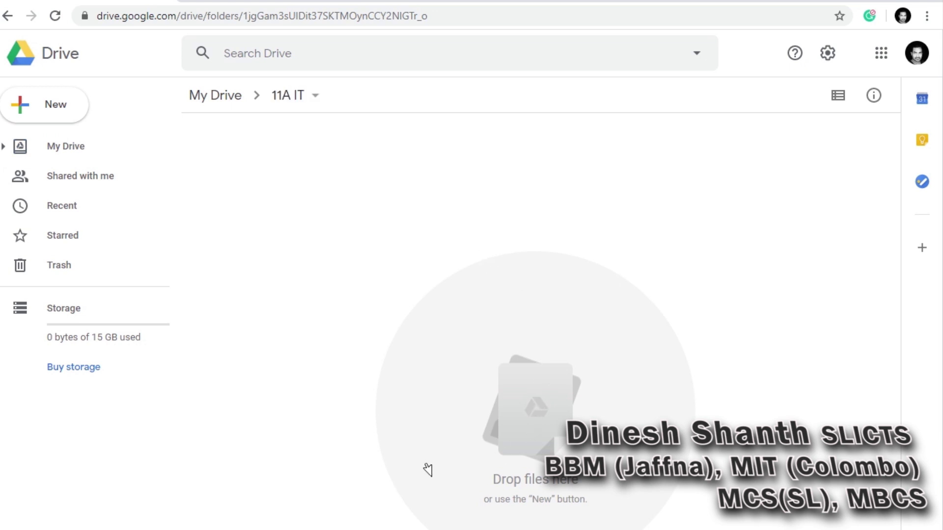
Create a new blank Google Form inside the 11A IT folder
right_click(447, 407)
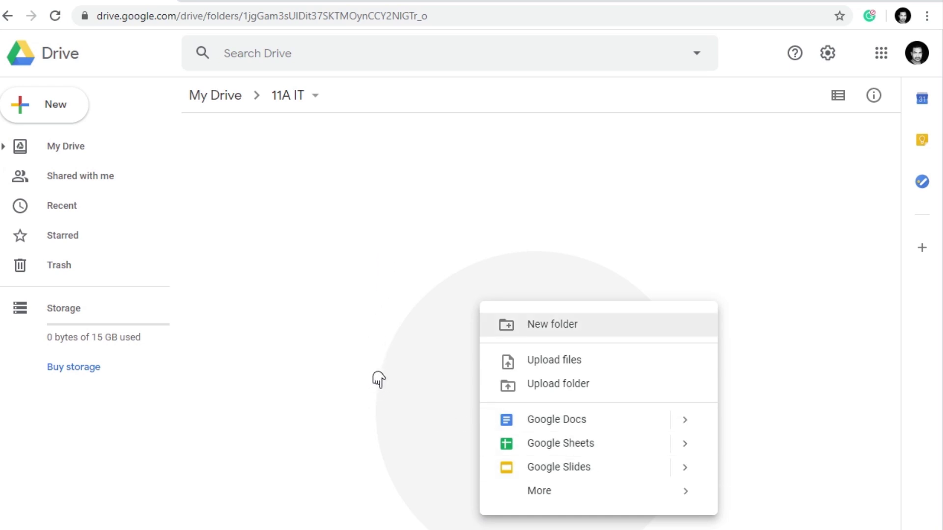
key(Down)
key(Down)
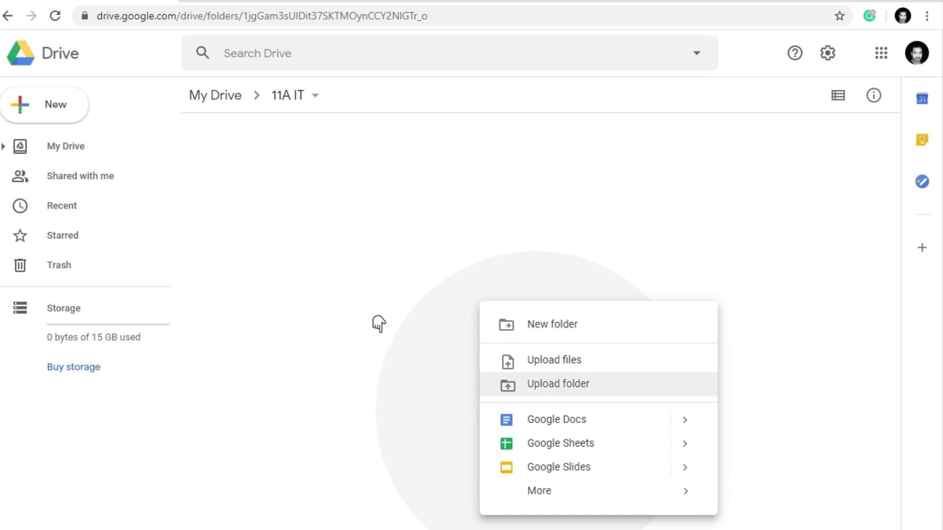
key(Up)
key(Down)
key(Down)
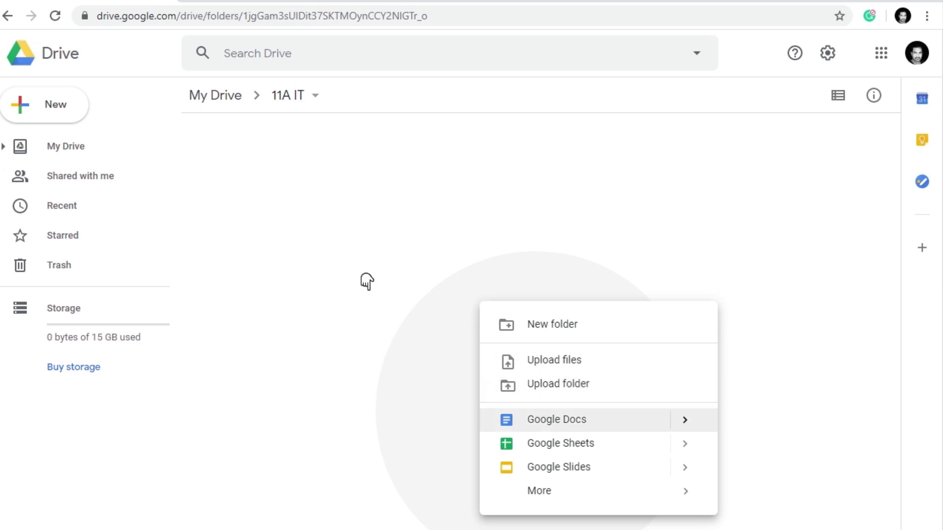
key(Down)
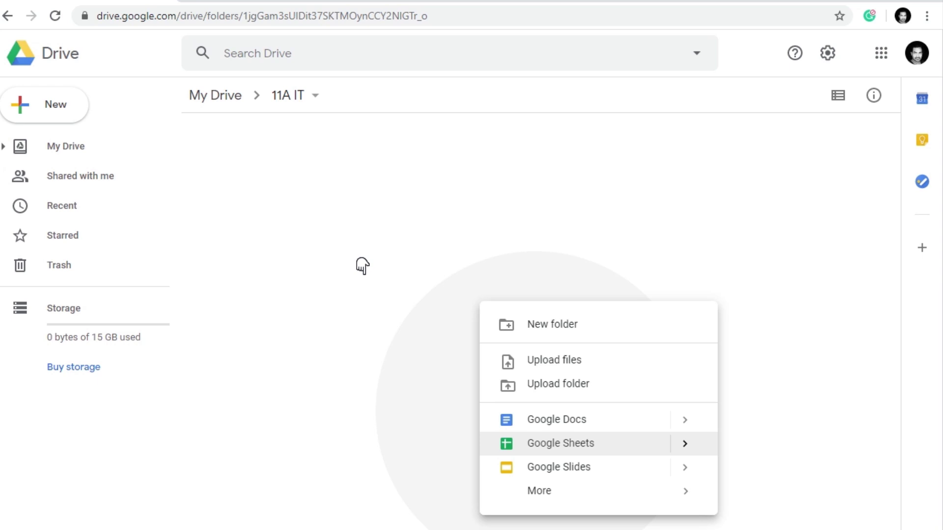
key(Up)
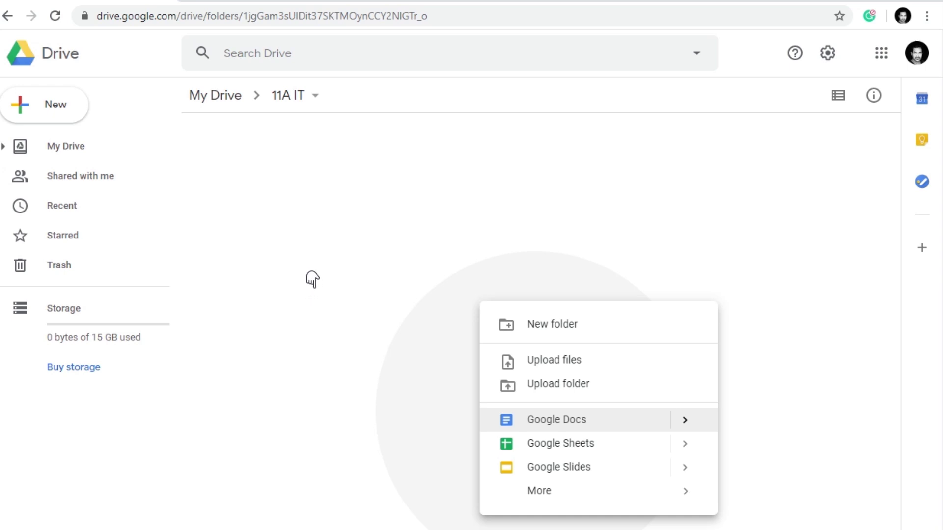
key(Down)
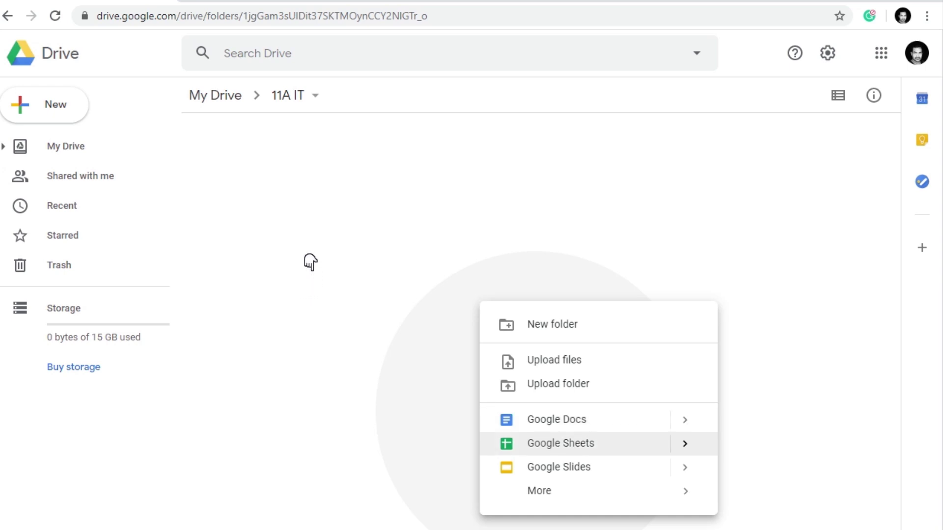
key(Down)
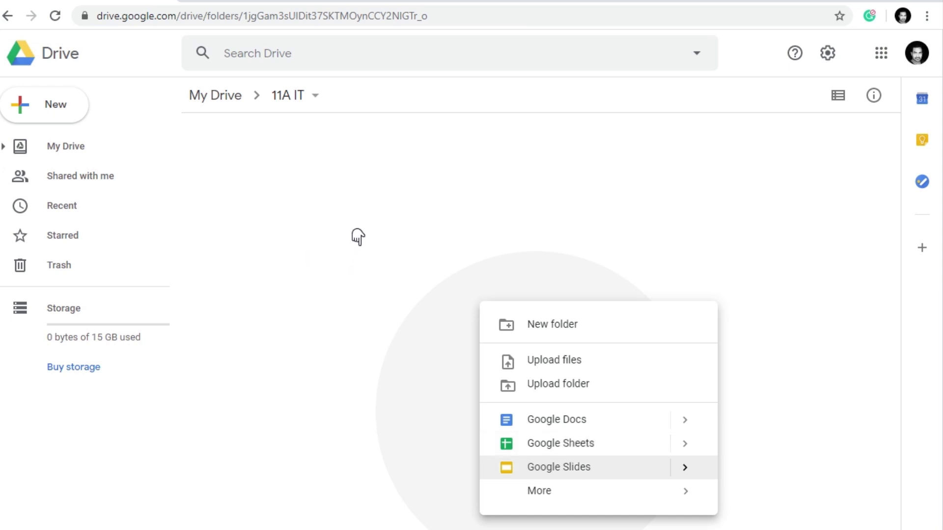
key(Down)
key(Right)
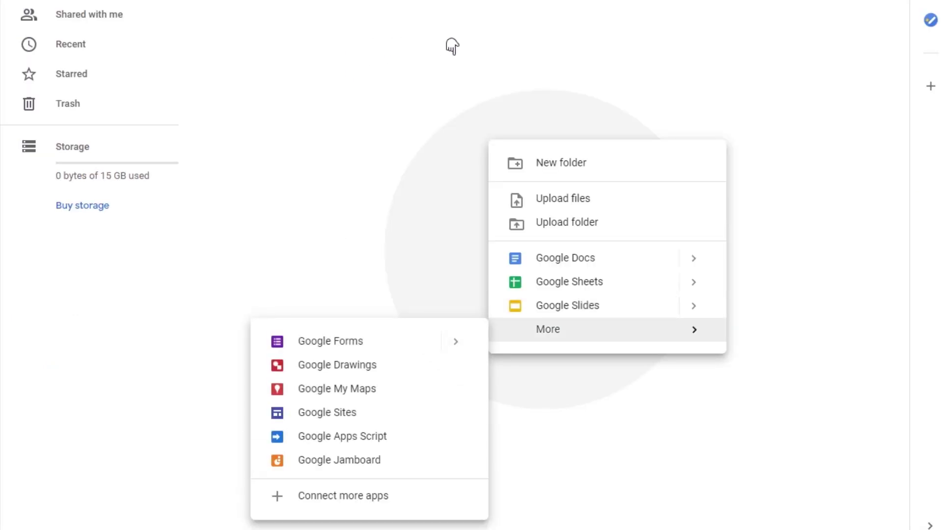
key(Down)
key(Down)
key(Down)
key(Down)
key(Down)
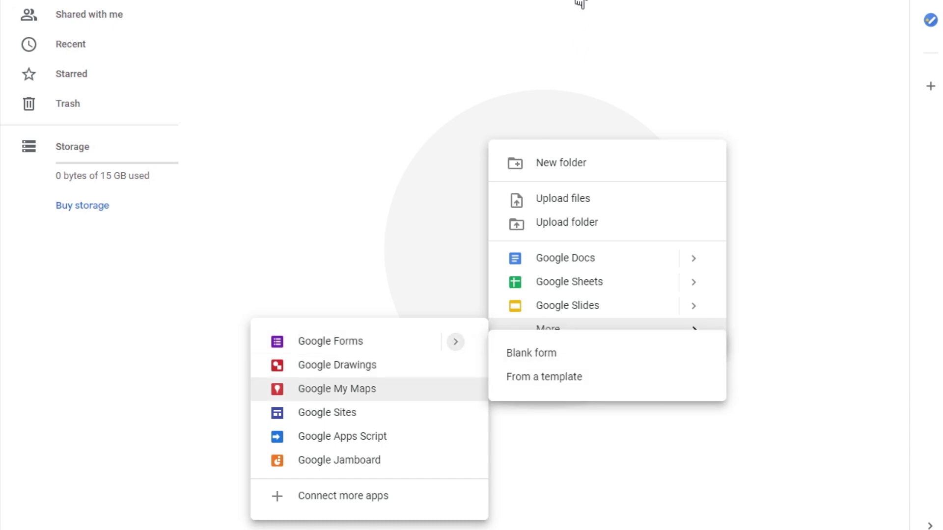
key(Up)
key(Up)
key(Up)
key(Up)
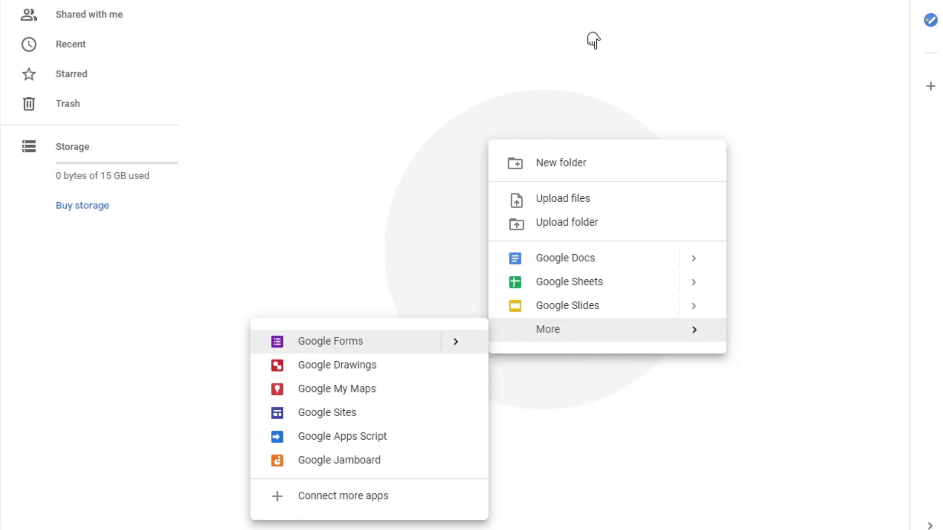
key(Down)
key(Down)
key(Down)
key(Up)
key(Up)
key(Up)
key(Return)
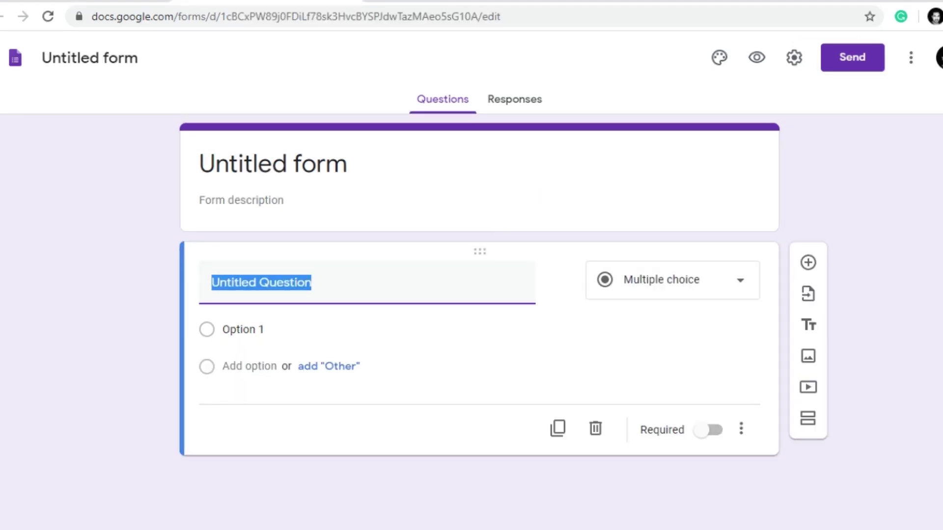
Replace the form's title with "11A IT Exam 01"
click(363, 164)
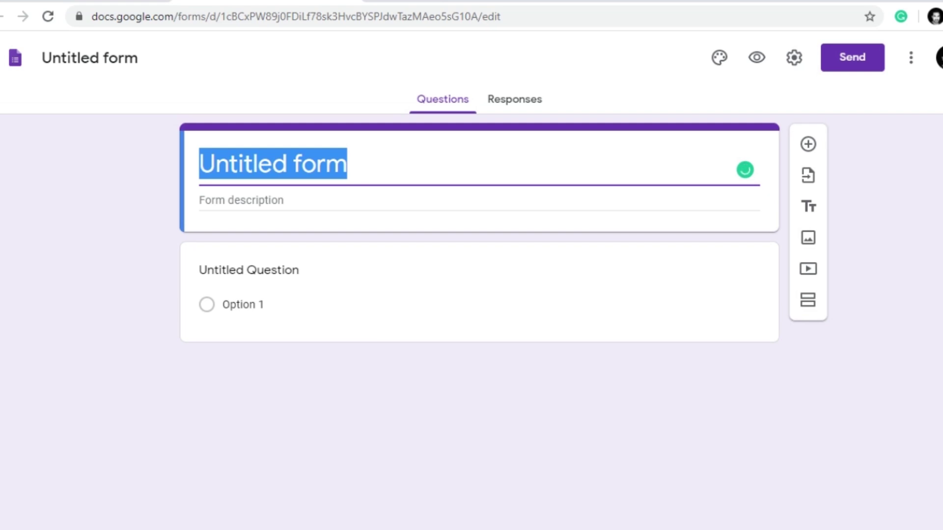
text(11)
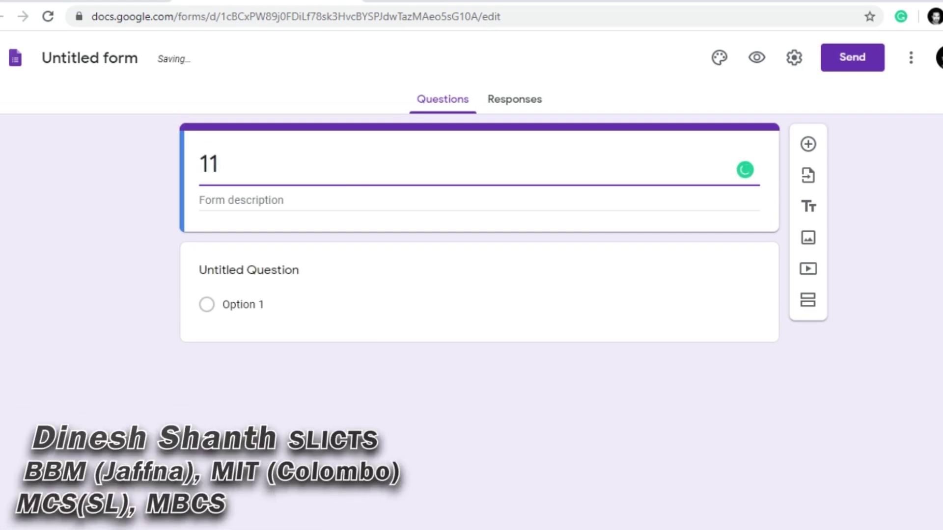
text(A)
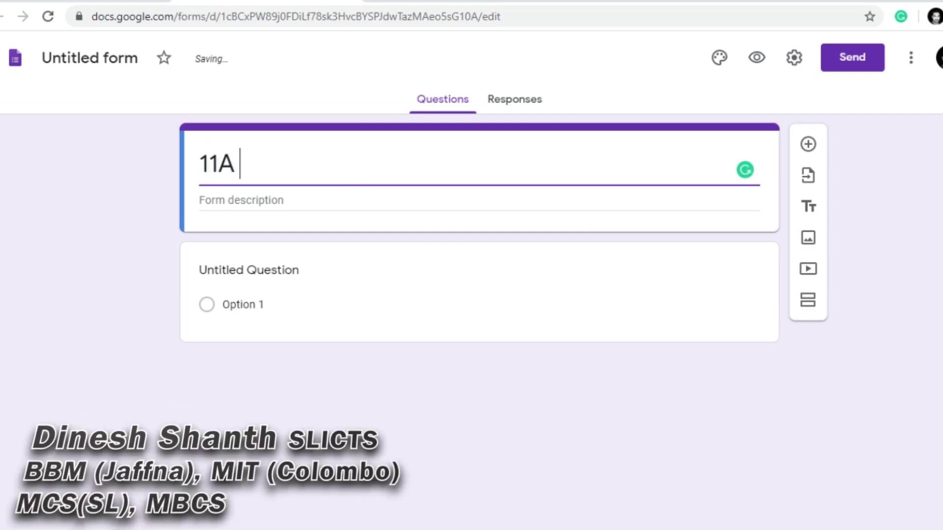
text( IT)
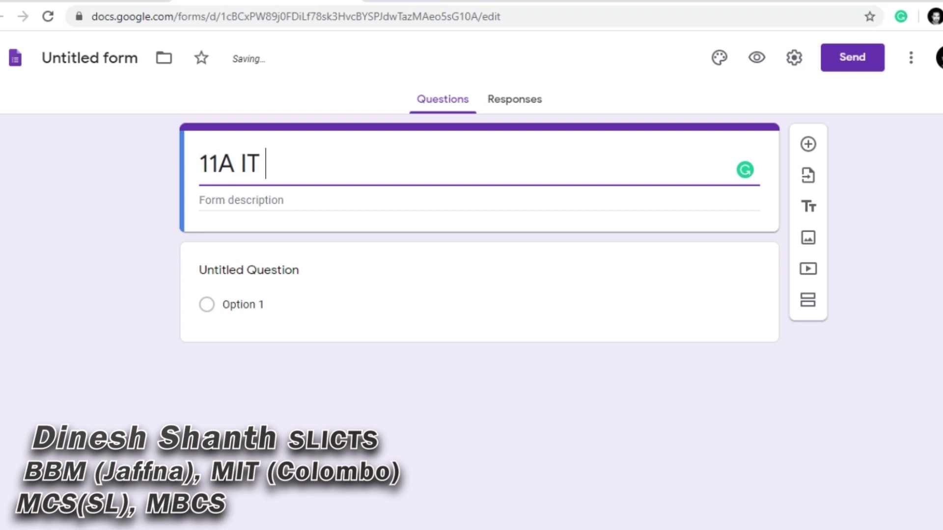
text( Exam 01)
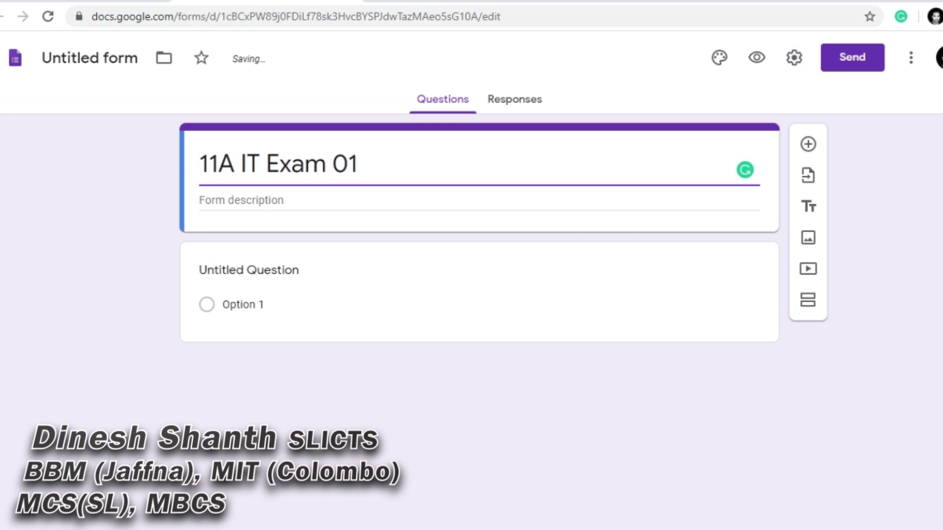
Examine the answer types available for the form's first question, from Multiple choice through Checkboxes and Dropdown to File upload
click(551, 462)
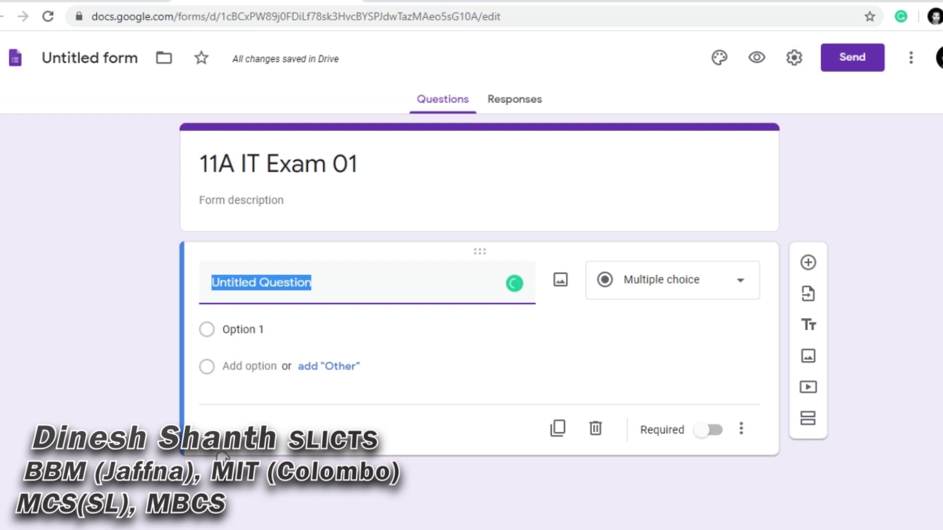
click(673, 280)
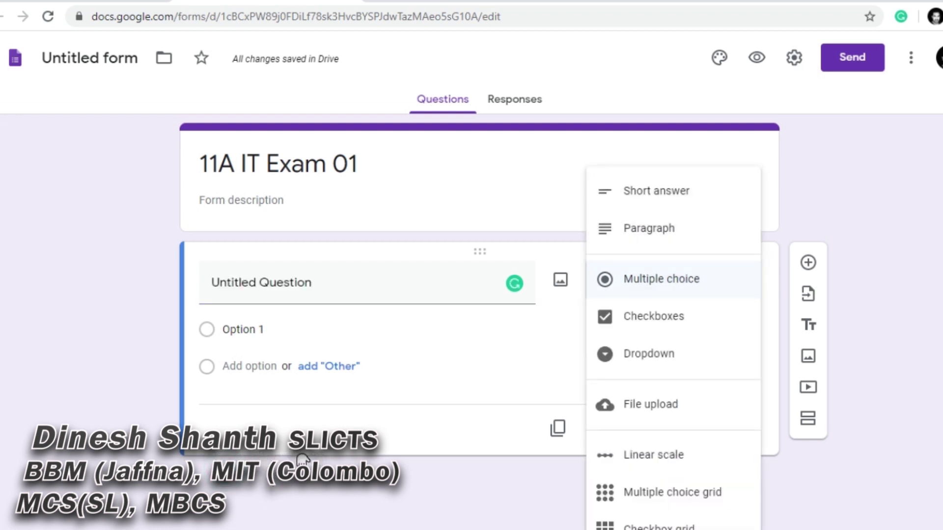
key(Down)
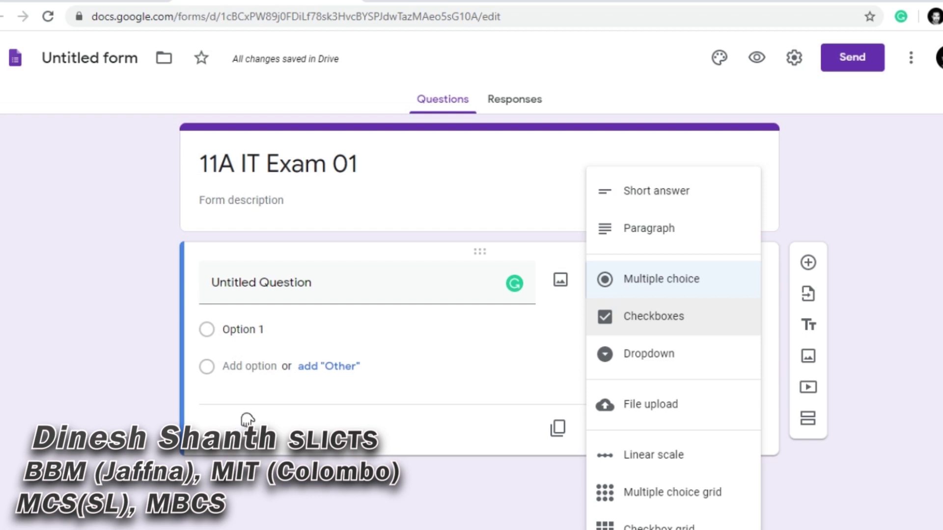
key(Down)
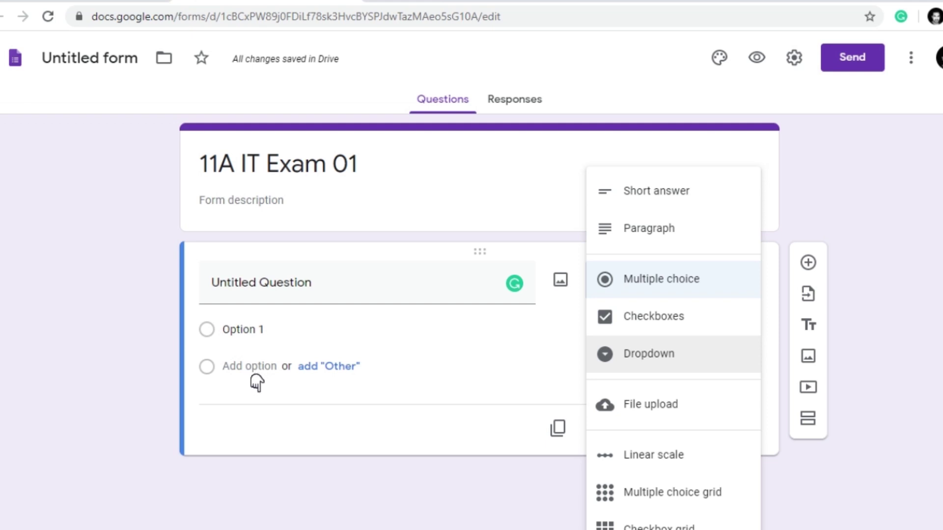
key(Down)
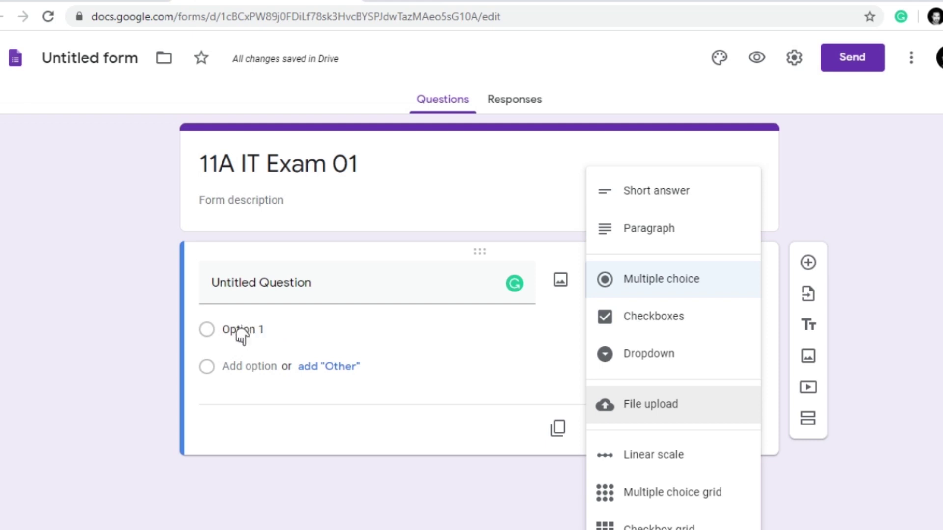
click(243, 465)
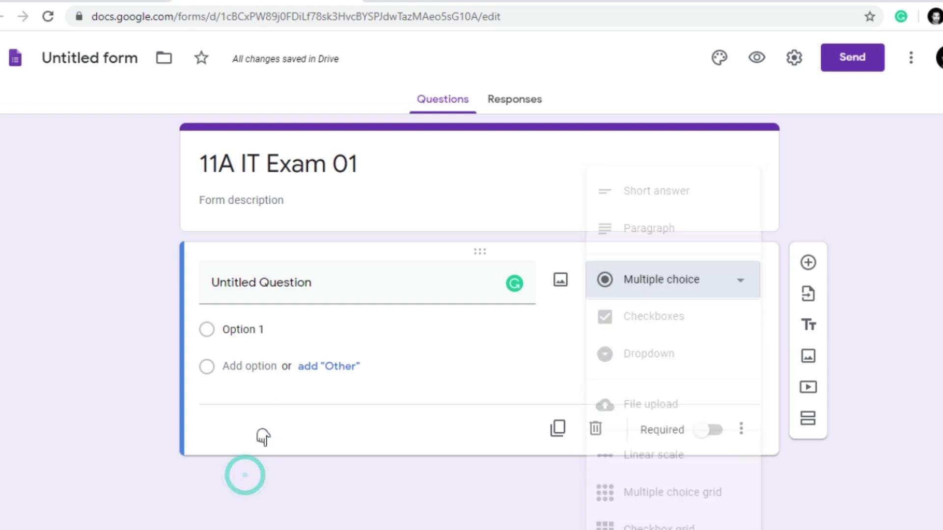
Enter "15 என்ற டெசிமல் எண்ணின் பைனரி பெறுமதி யாது?" as the text of the first question
click(585, 468)
text(1)
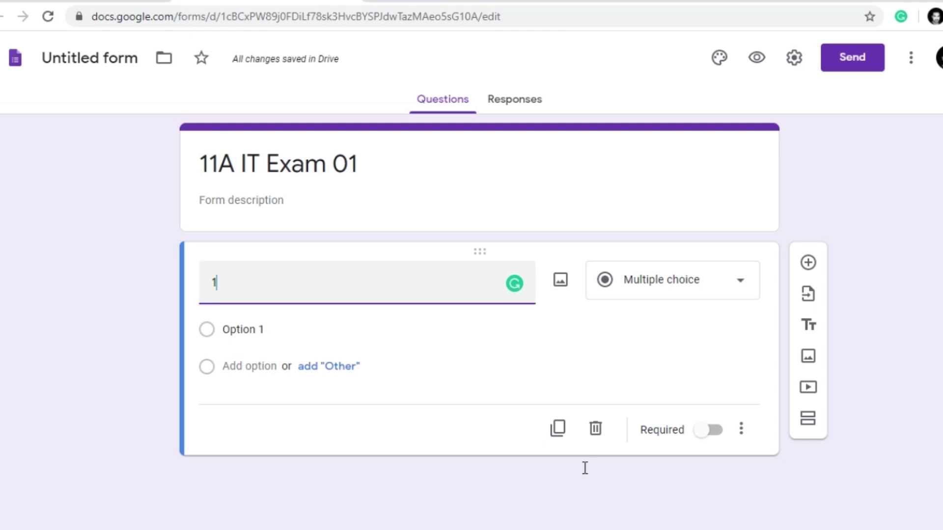
text(5 என்ற டெசிமல்)
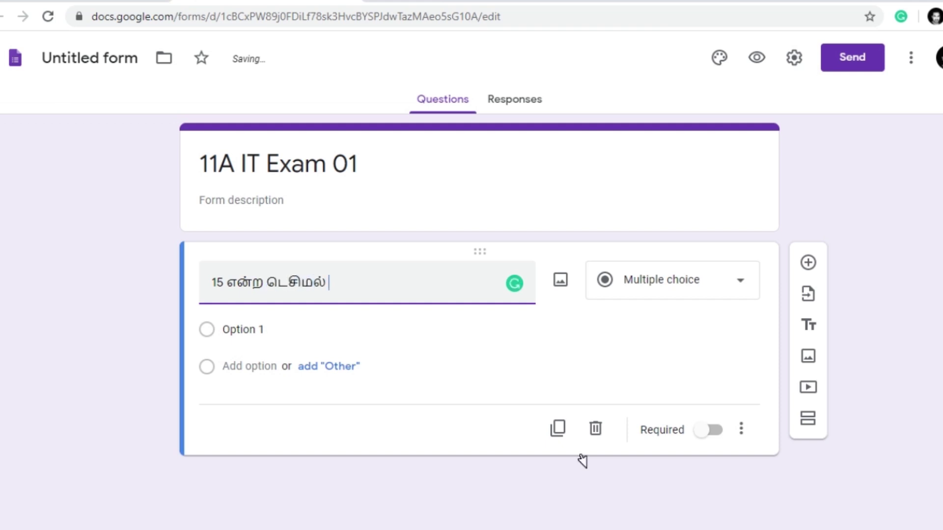
text(எண்ணின் )
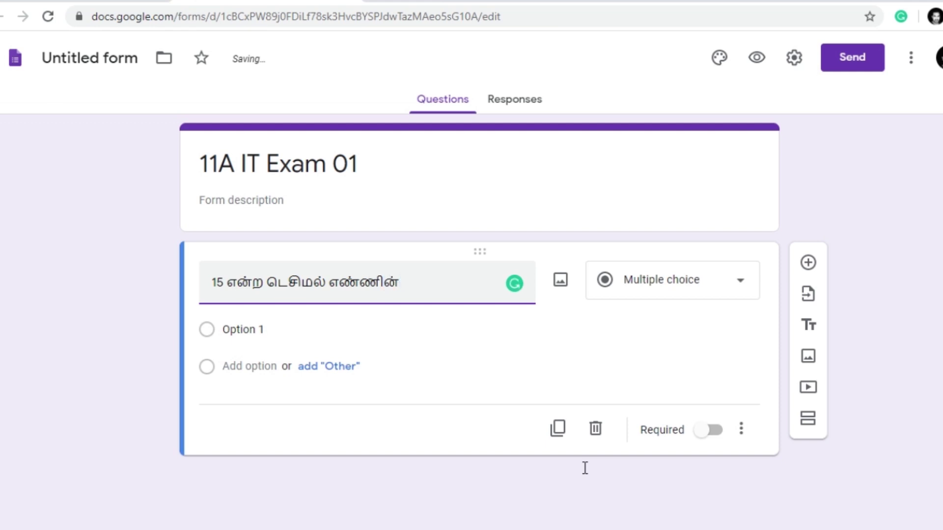
text(பைன்)
text(ரி)
text( பெ)
text(றுமதி)
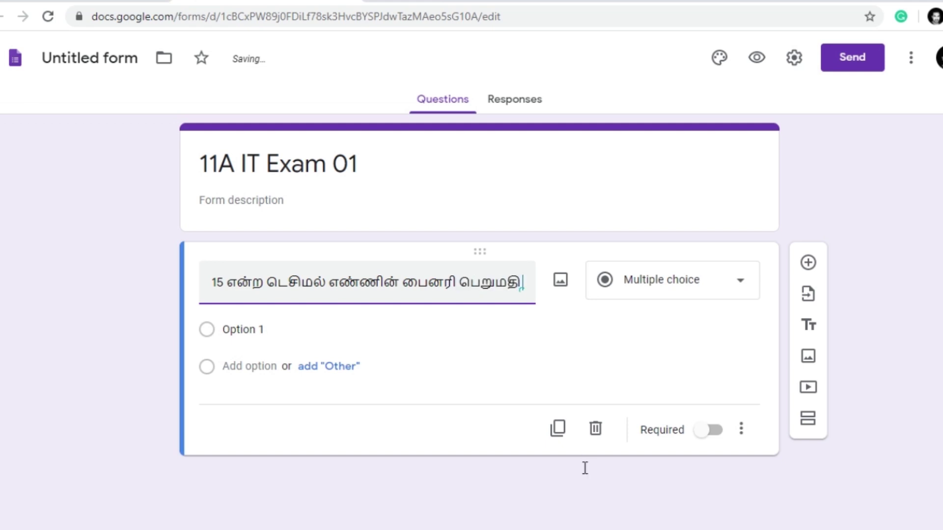
text(யாது)
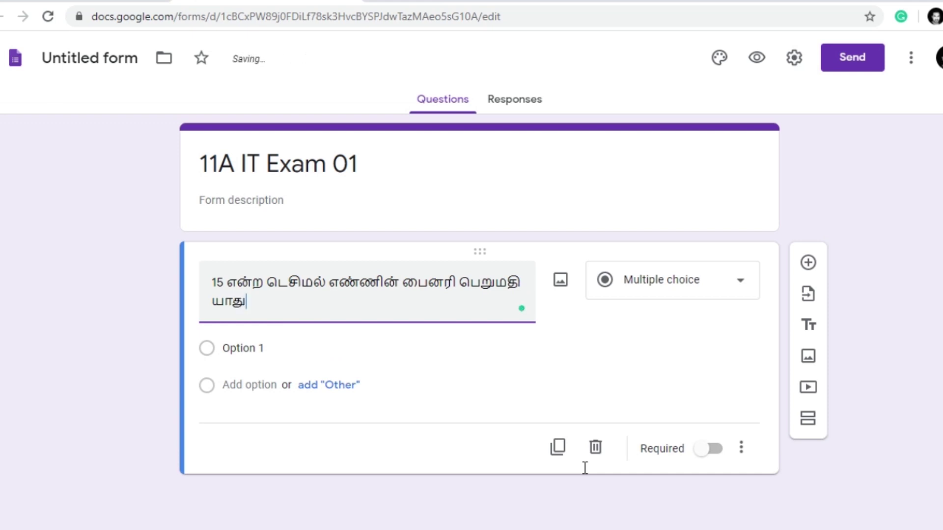
text(?)
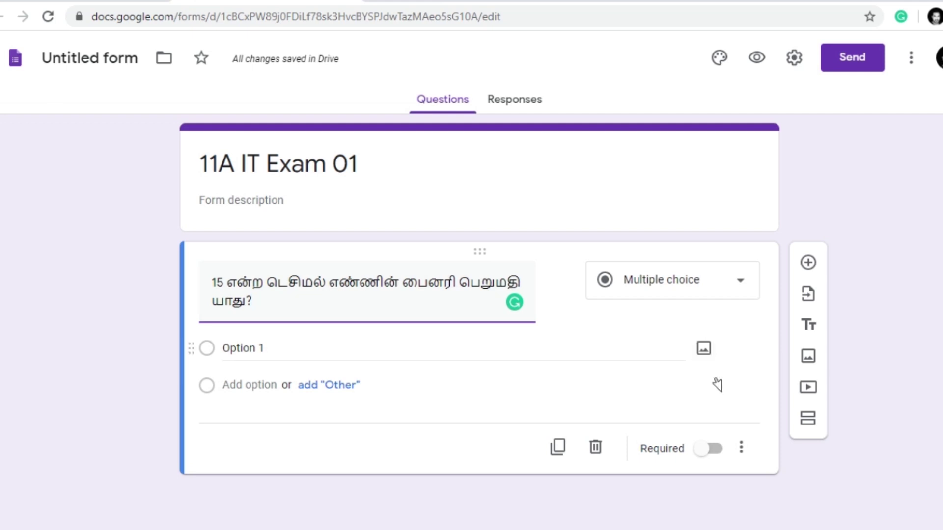
Give the first question four answer options: 0000, 1010, 1111 and 1100
click(667, 403)
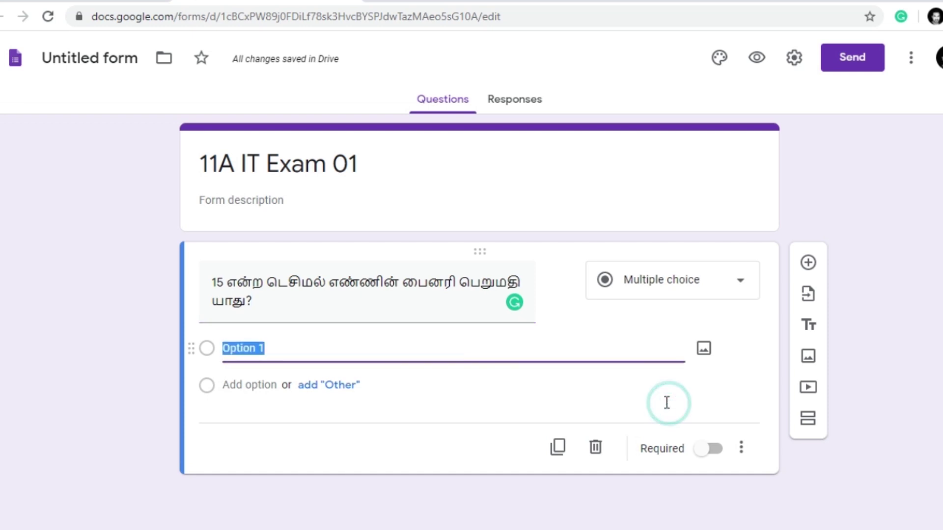
text(0)
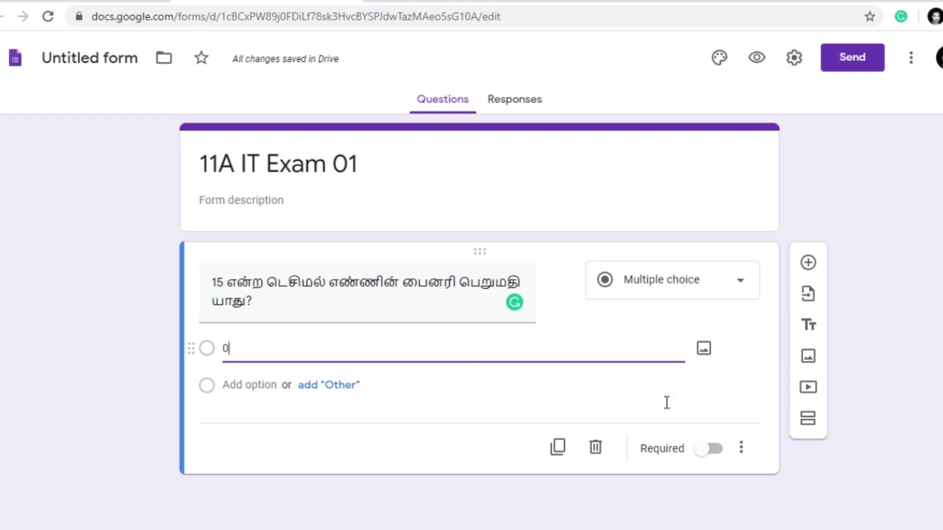
text(000)
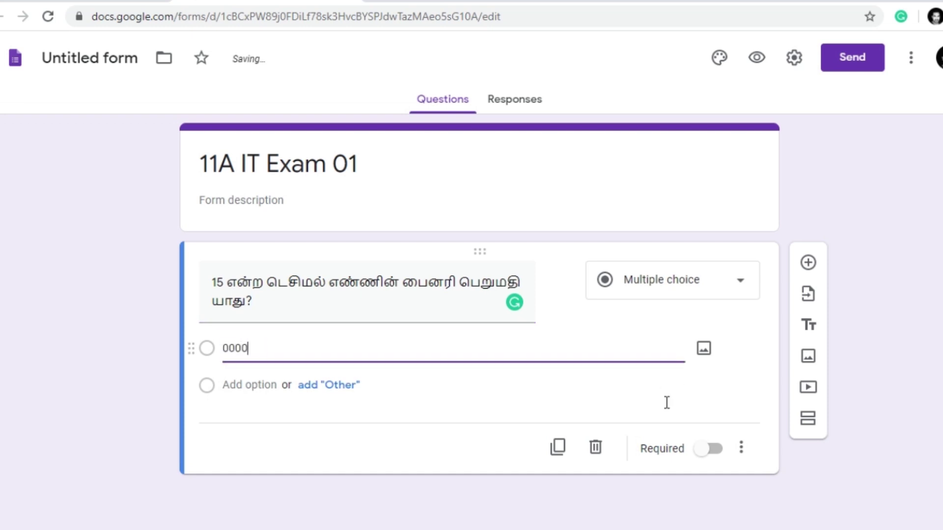
click(710, 363)
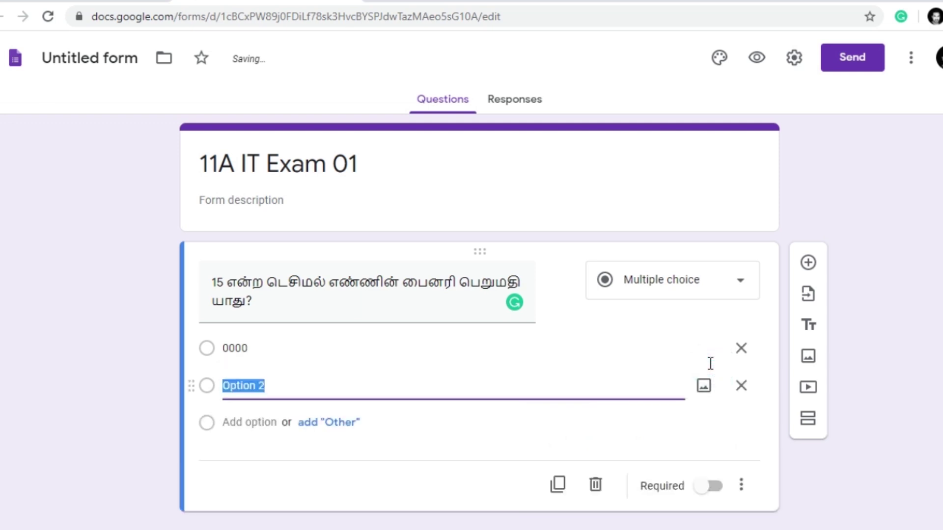
text(1010)
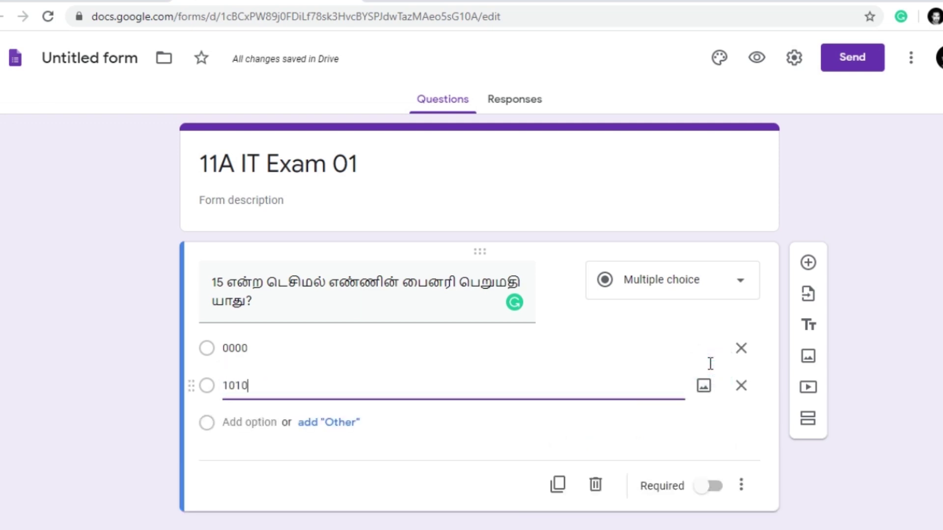
click(719, 333)
text(1)
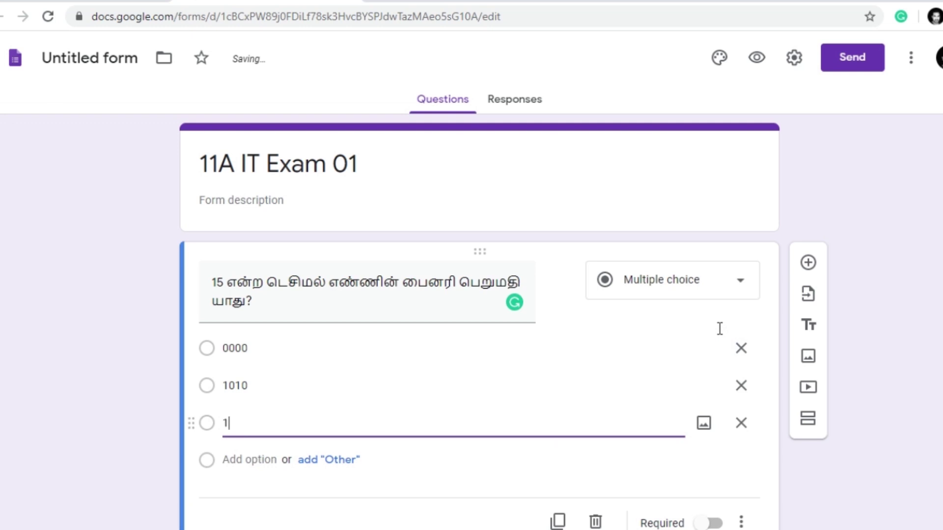
text(111)
click(716, 288)
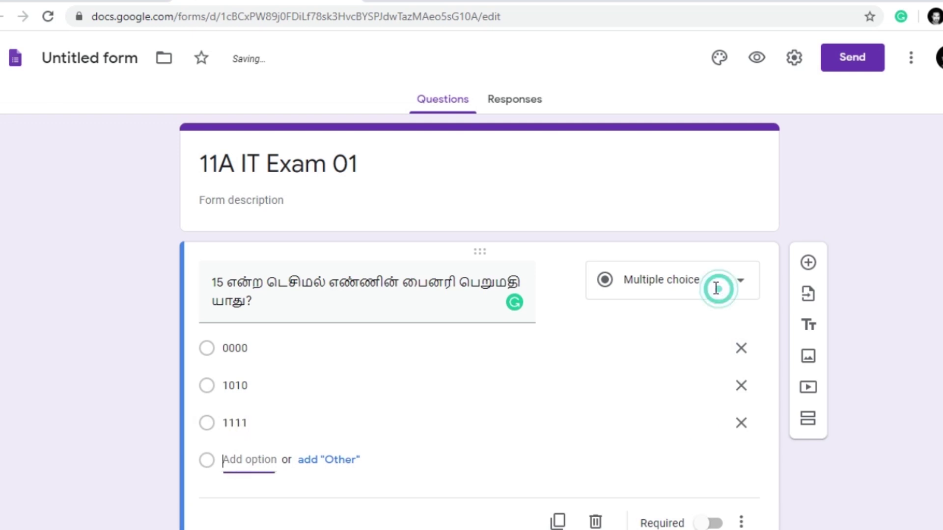
text(1100)
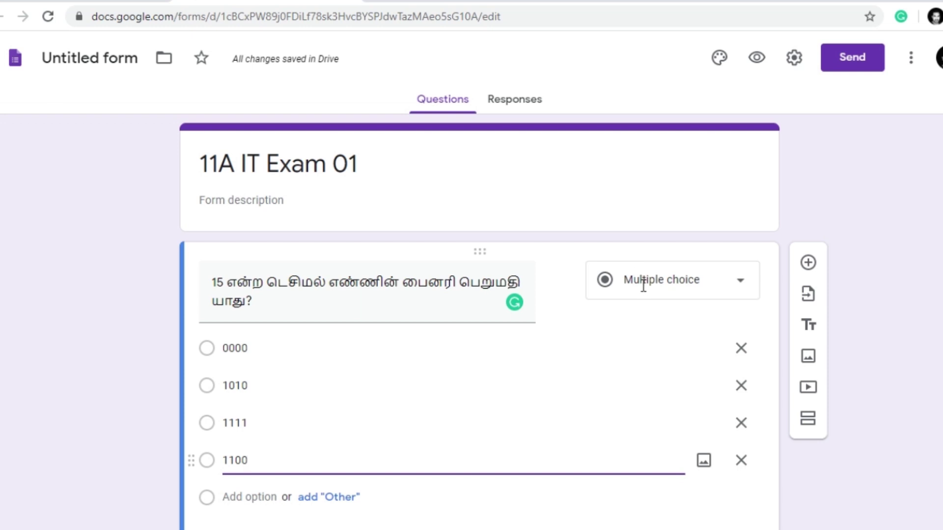
click(457, 218)
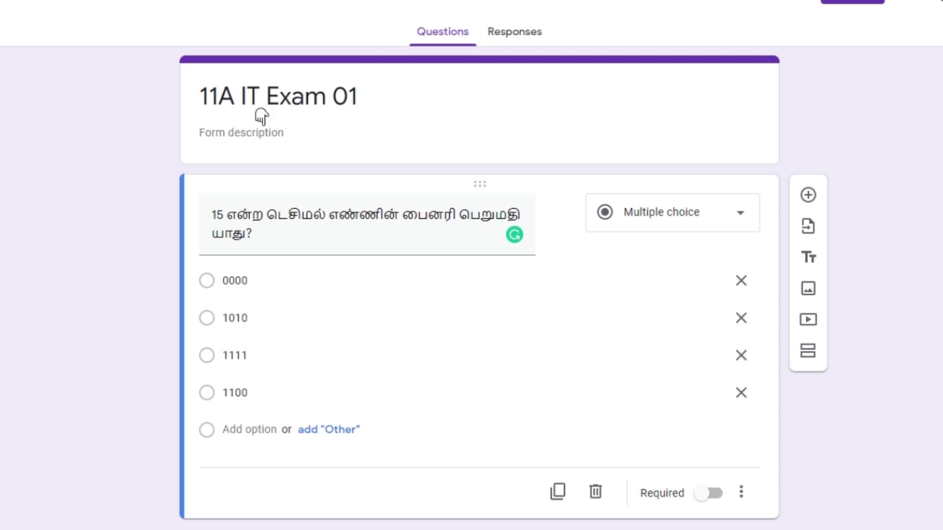
Make the first question required and view its additional display and ordering options
click(708, 493)
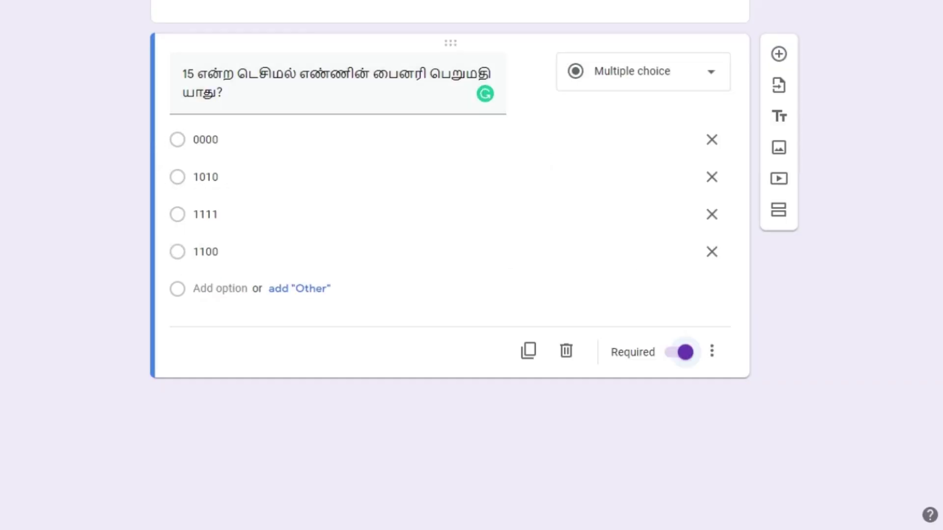
click(712, 350)
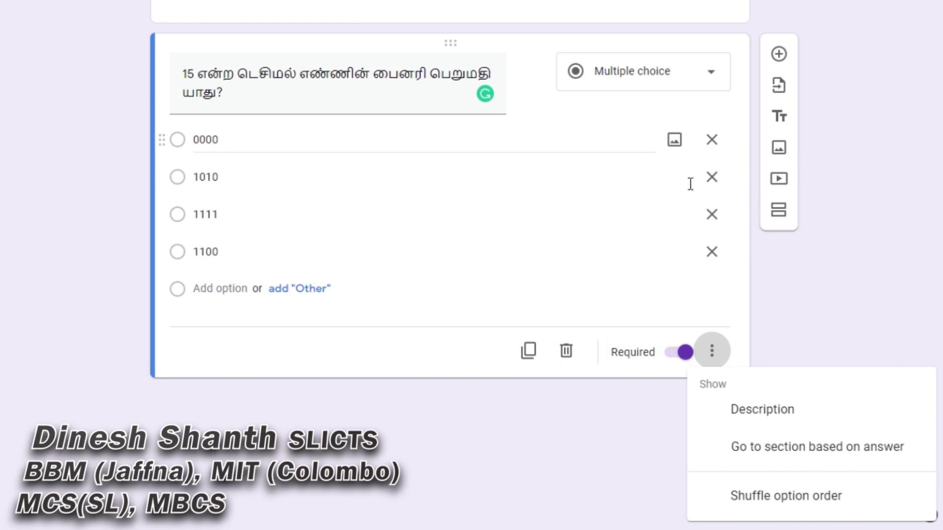
click(377, 50)
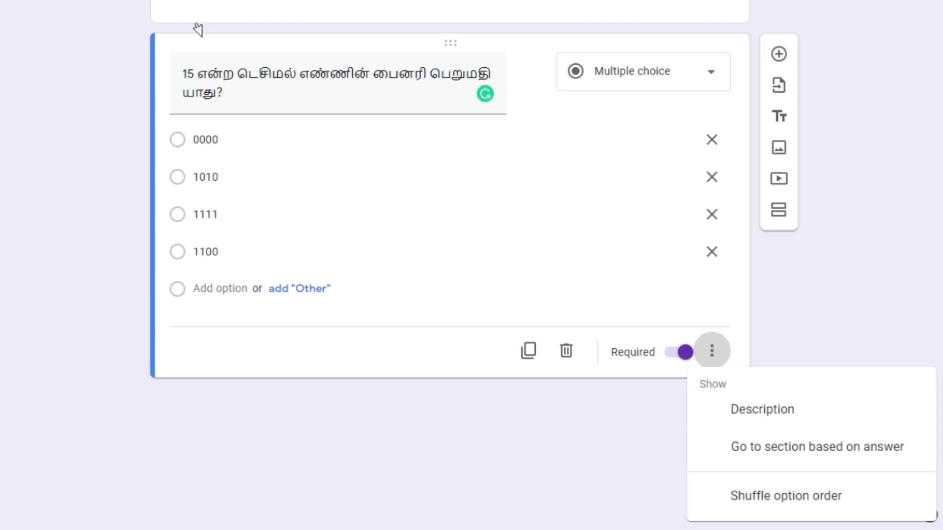
click(307, 28)
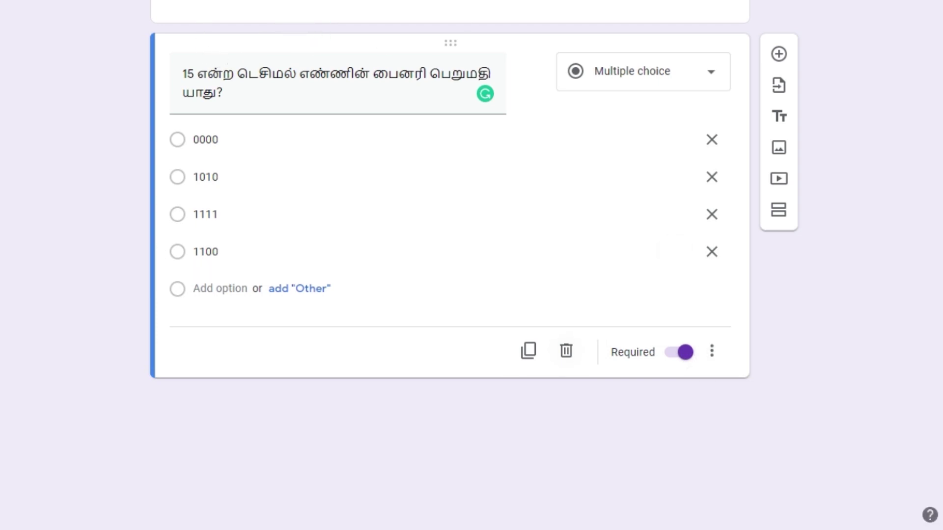
Duplicate the first question and delete the copy
click(529, 351)
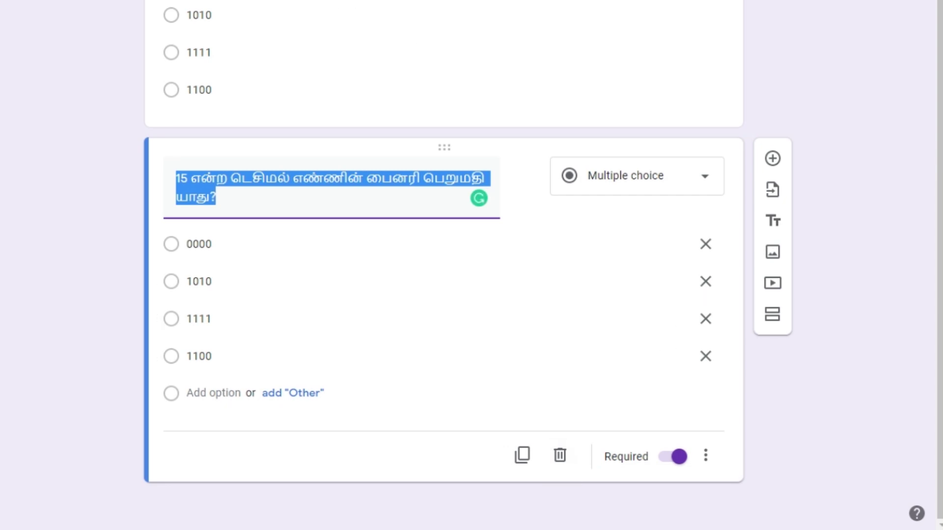
click(560, 455)
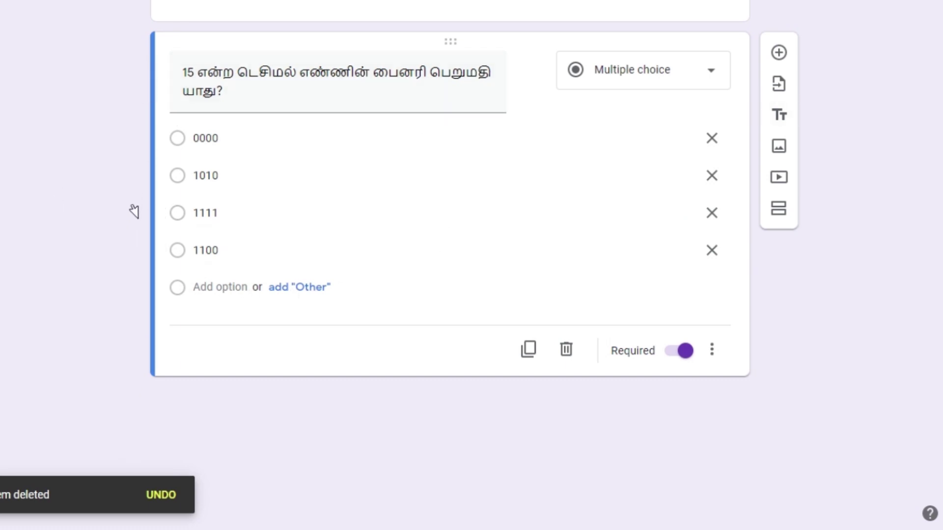
Add a second question below the first and set its answer type to Short answer
click(779, 52)
key(Return)
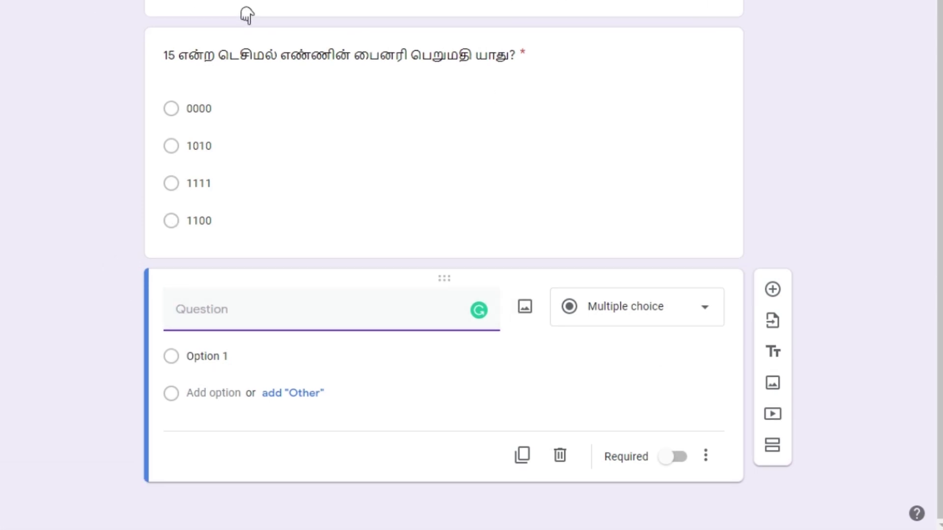
click(705, 307)
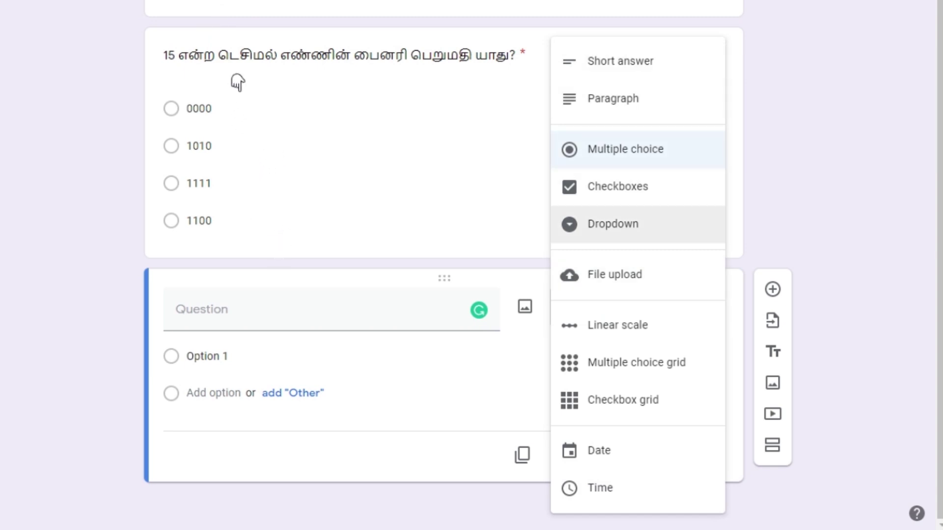
click(621, 61)
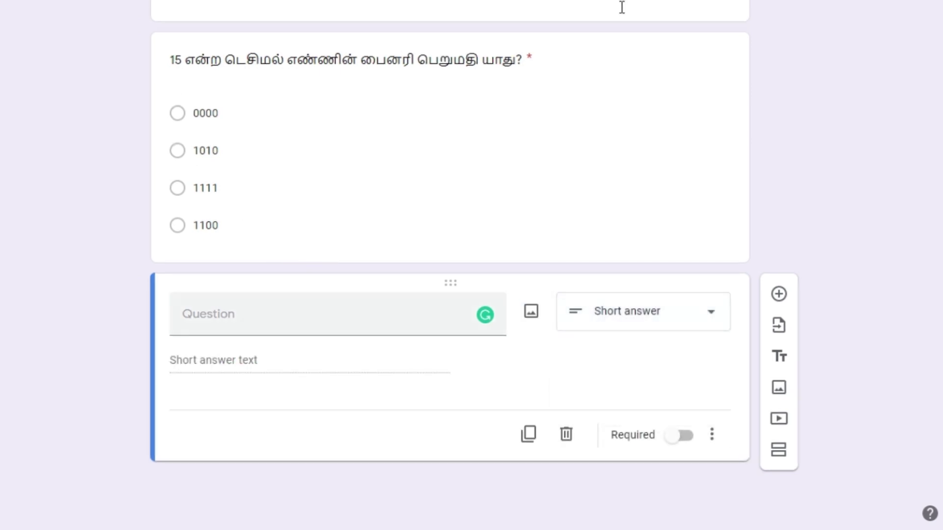
Copy the first question's text "15 என்ற டெசிமல் எண்ணின் பைனரி பெறுமதி யாது?" into the short-answer question
click(329, 314)
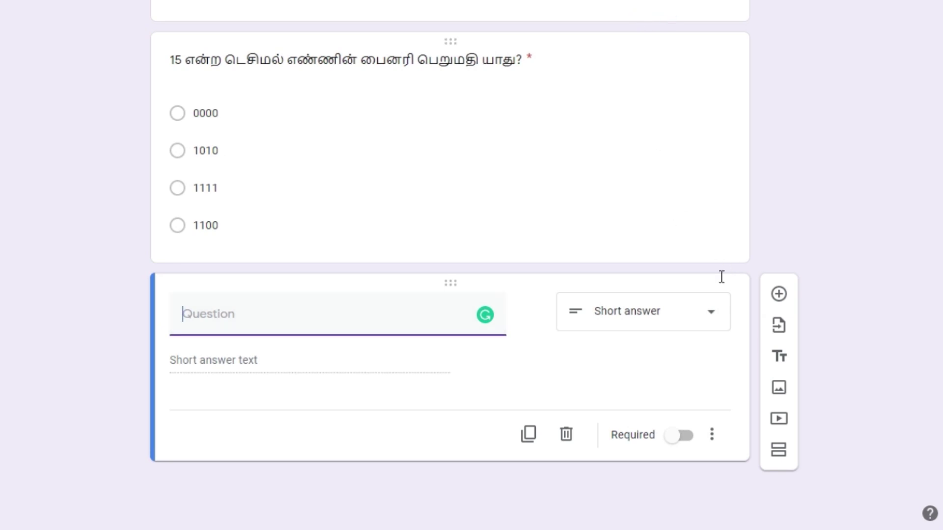
click(727, 262)
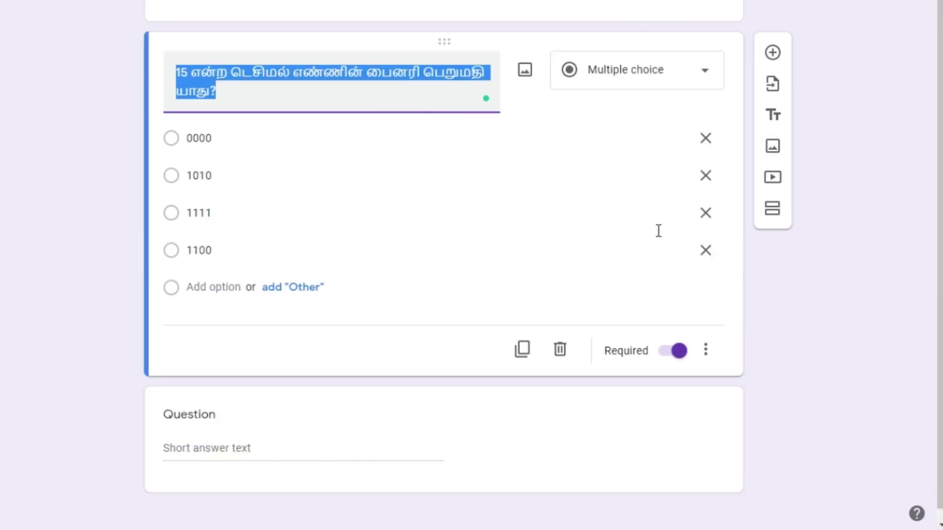
click(265, 422)
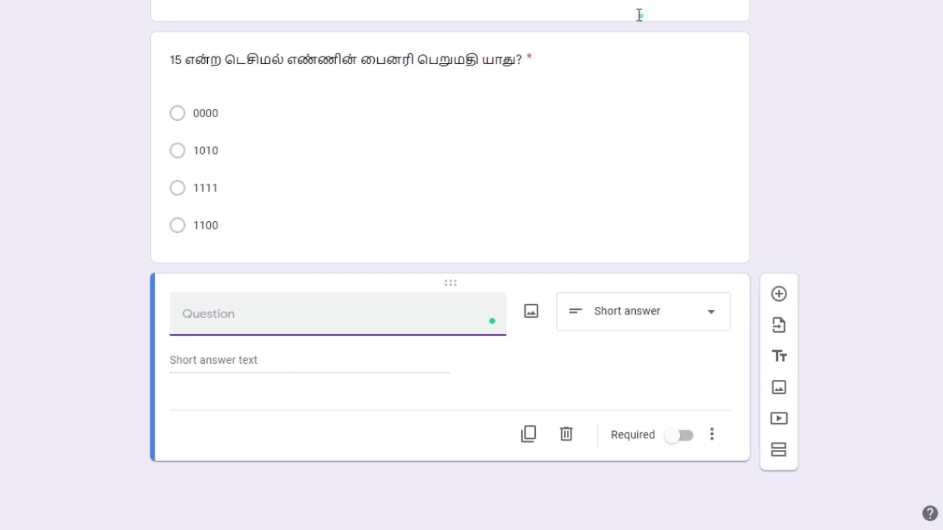
right_click(260, 314)
key(Down)
key(Down)
key(Down)
key(Return)
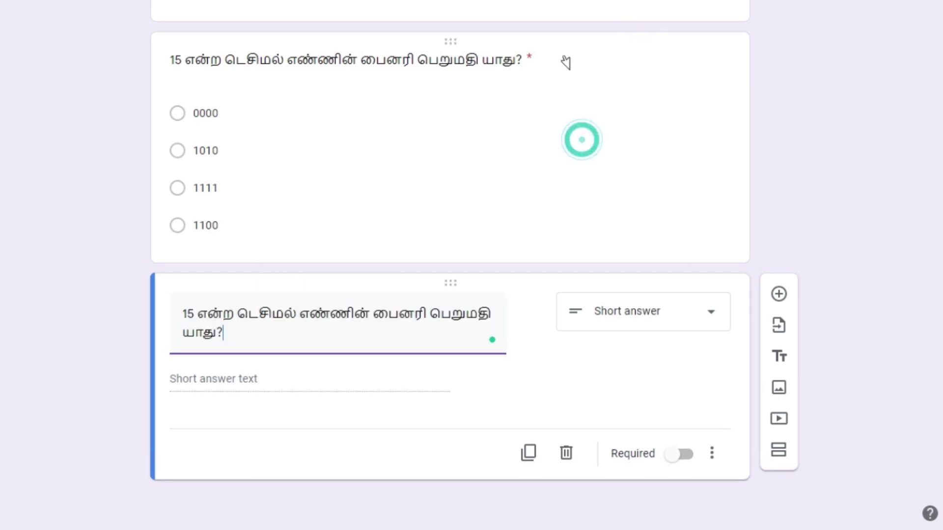
click(757, 6)
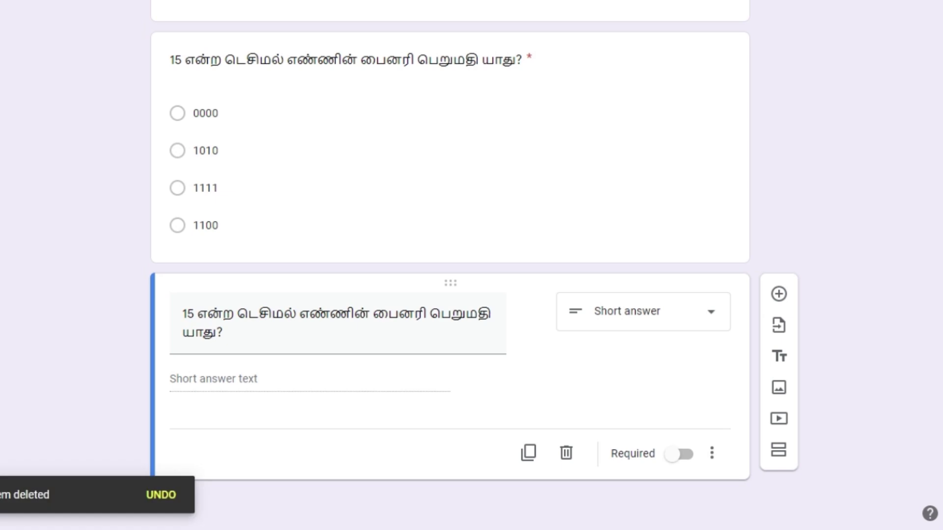
Add a third question after the short-answer one and set its answer type to Dropdown
click(779, 294)
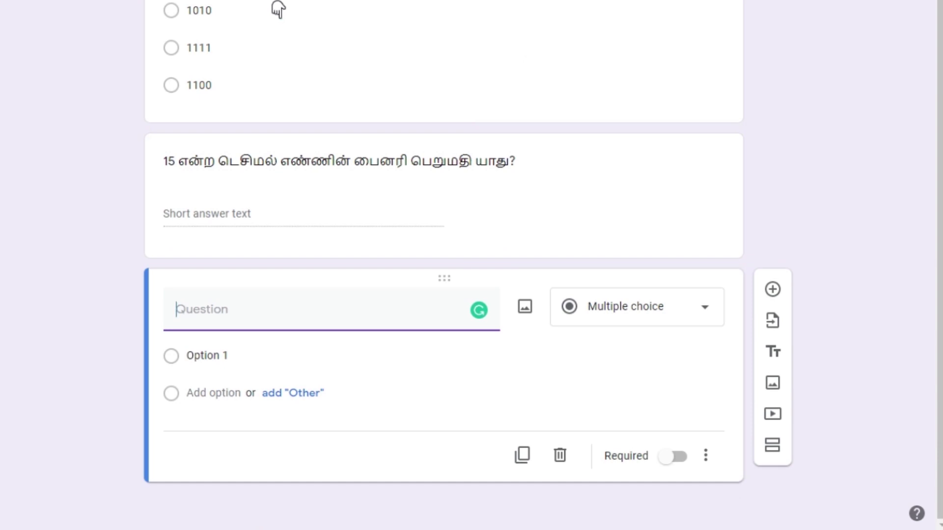
click(657, 304)
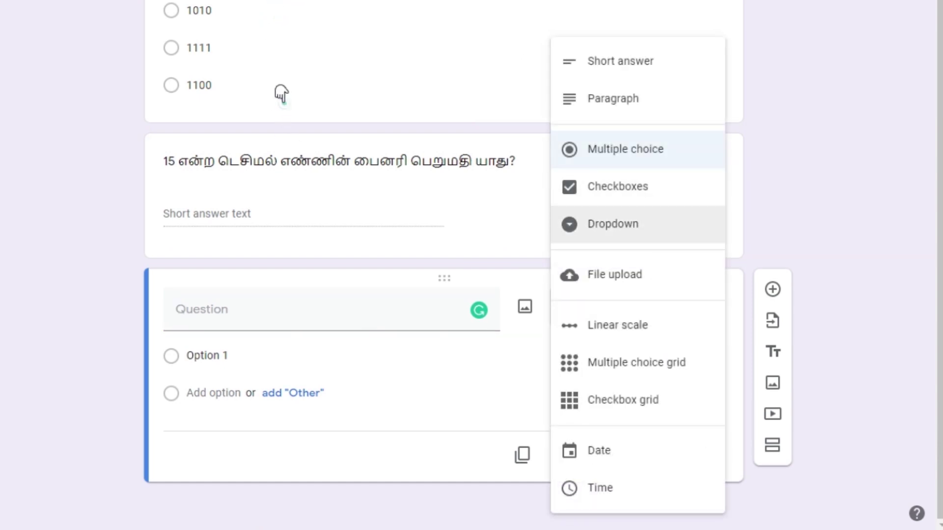
key(Return)
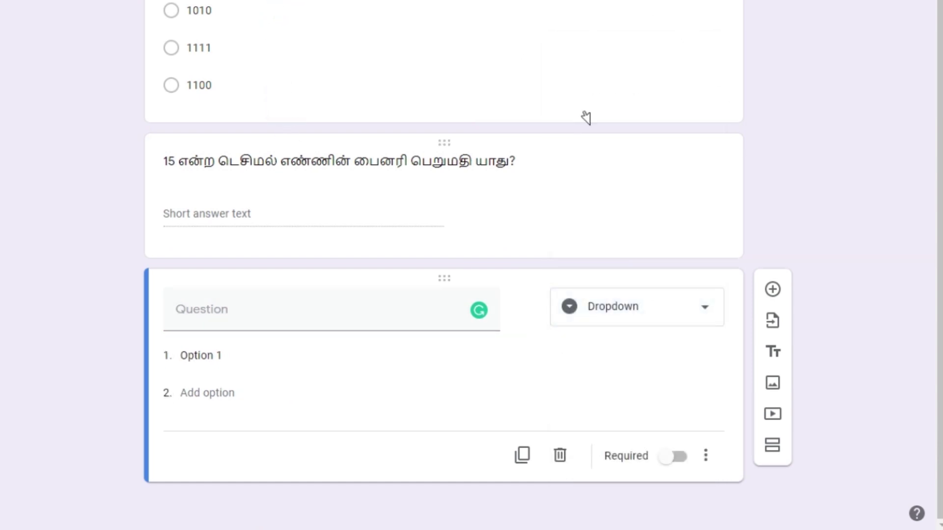
Reuse the text "15 என்ற டெசிமல் எண்ணின் பைனரி பெறுமதி யாது?" from the short-answer question as the dropdown question's text
click(632, 160)
key(ctrl+c)
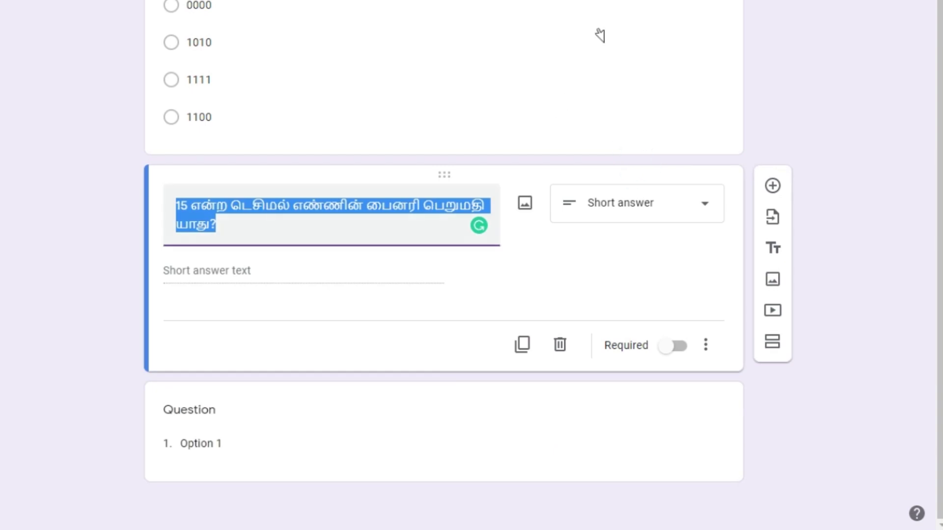
click(472, 397)
right_click(247, 349)
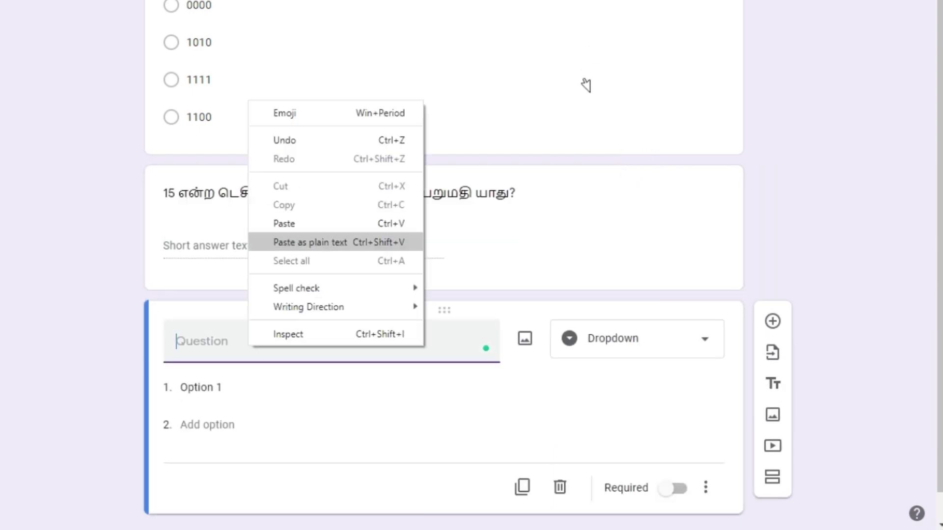
click(285, 221)
Give the dropdown question four options: 1111, 1011, 0011 and 1001
click(201, 407)
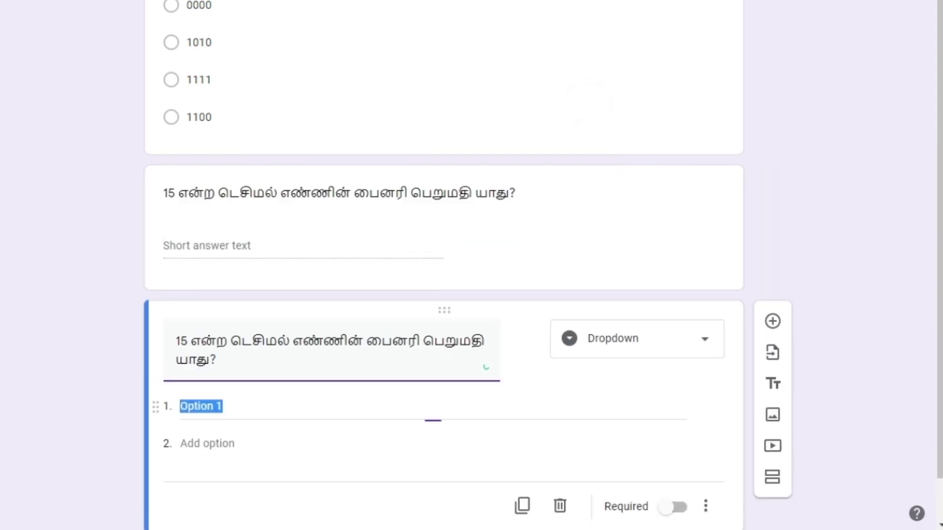
text(1111)
click(180, 444)
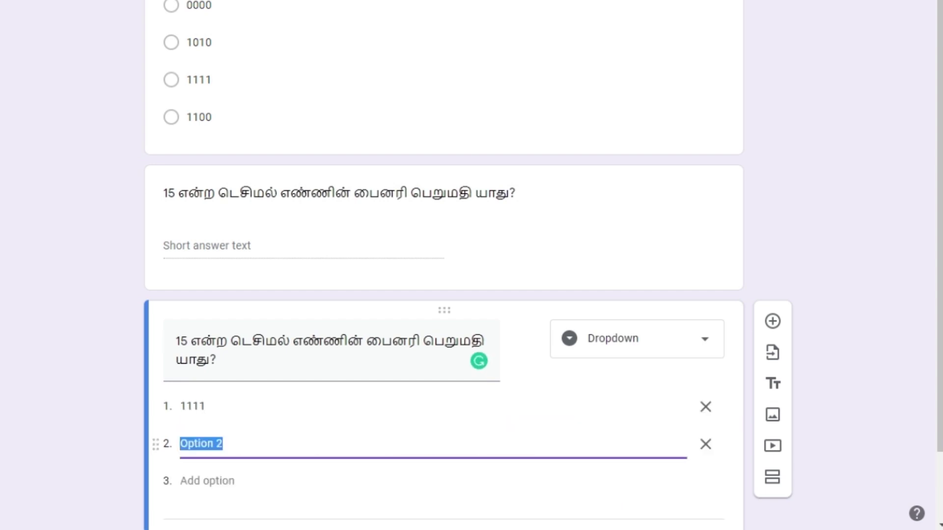
text(1011)
key(Return)
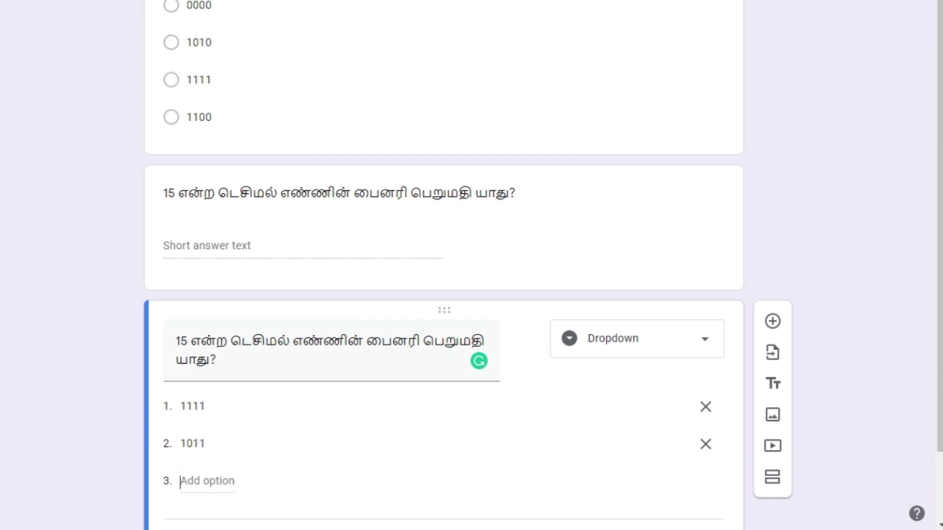
text(0011)
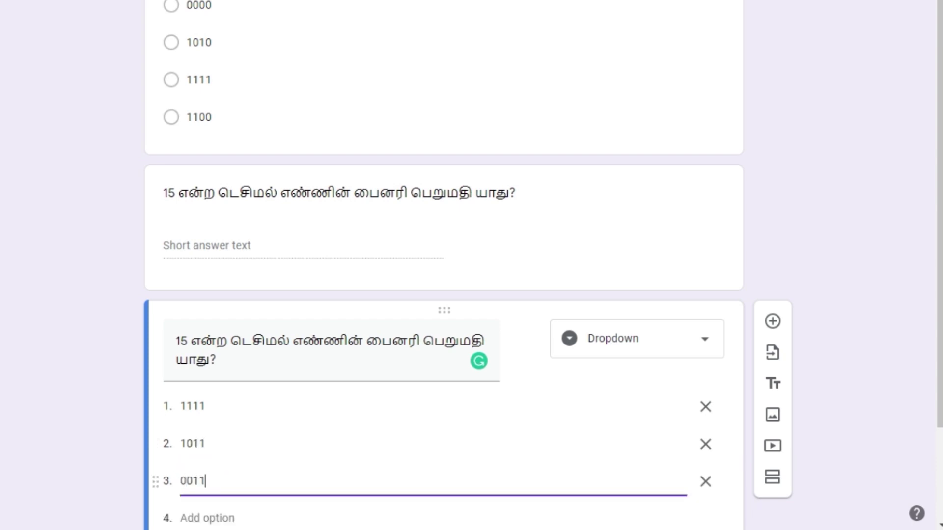
scroll(208, 393, down, 3)
key(Return)
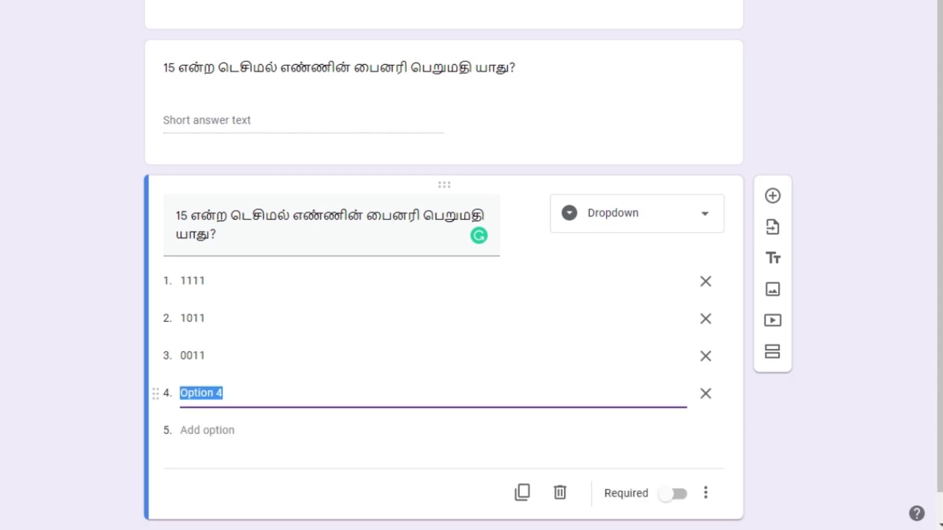
text(1001)
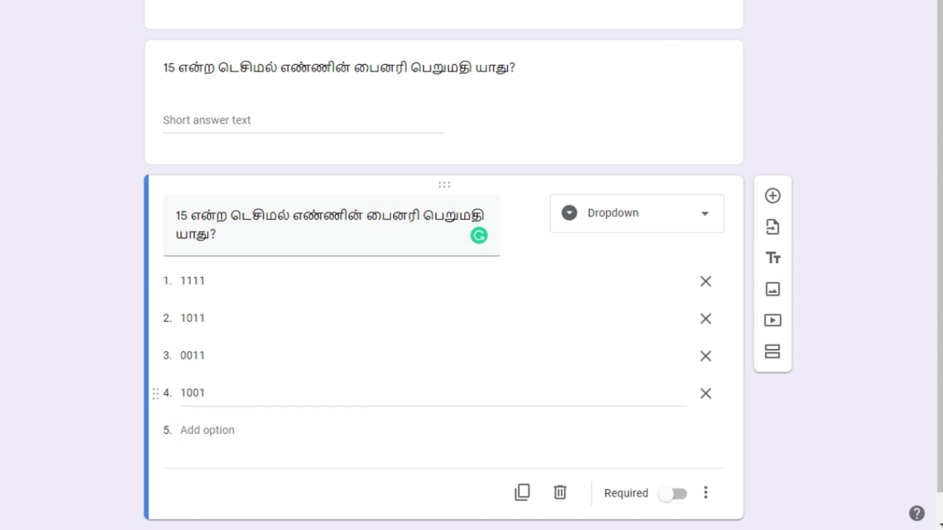
scroll(244, 131, up, 5)
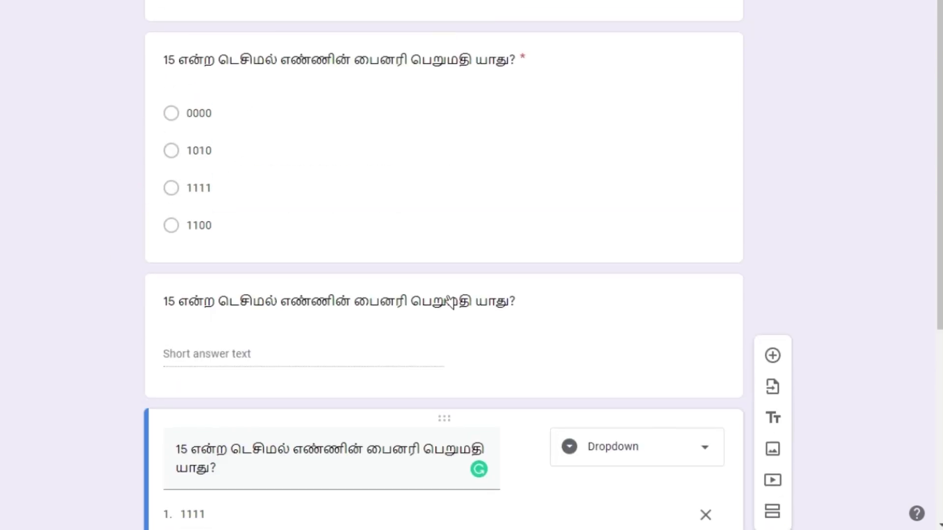
Review the form's questions, from the multiple-choice one through the dropdown question's options
scroll(429, 280, down, 5)
scroll(417, 147, down, 1)
scroll(409, 30, up, 5)
scroll(457, 371, down, 4)
scroll(413, 217, down, 1)
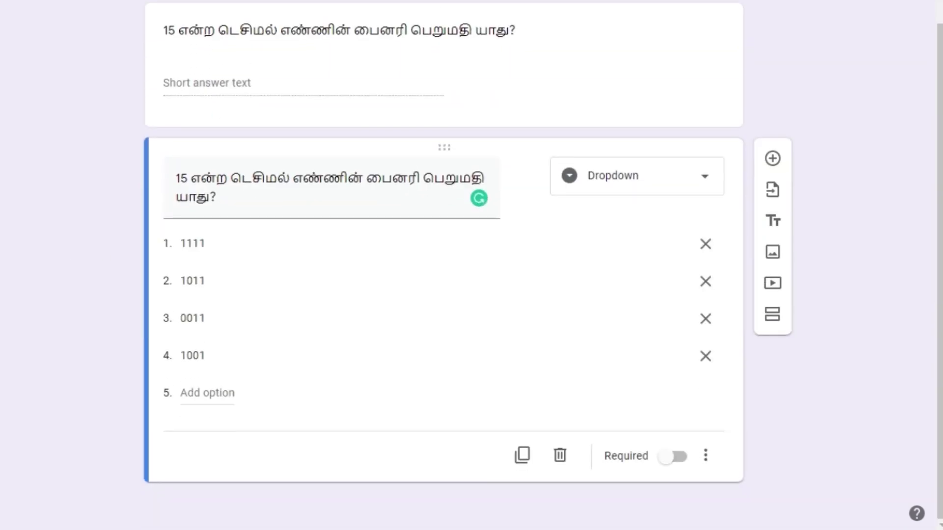
scroll(430, 323, up, 5)
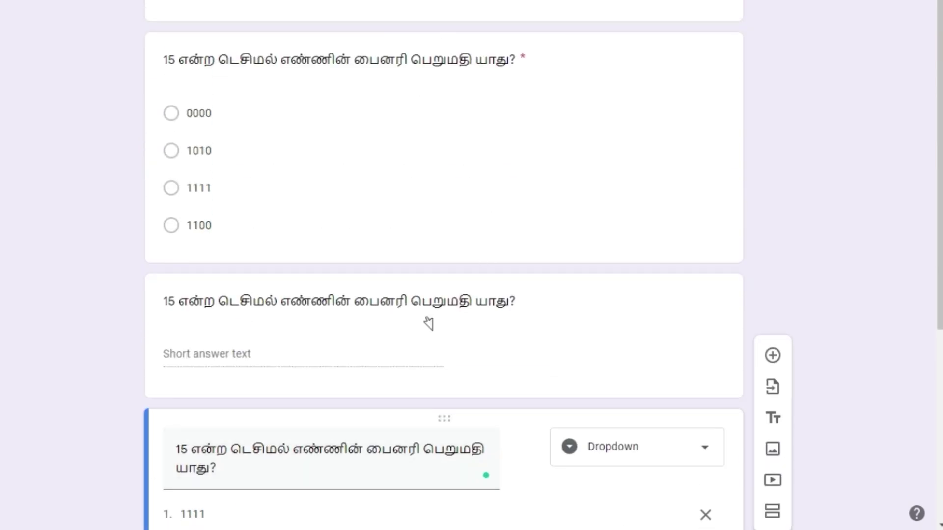
scroll(344, 147, down, 3)
scroll(332, 115, down, 2)
scroll(393, 84, up, 5)
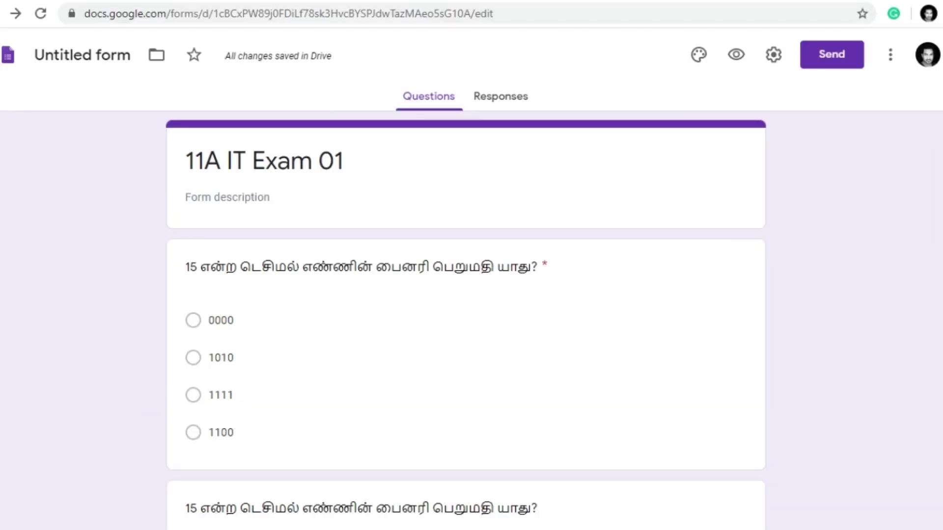
Change the form's theme color to green, trying other colors from the theme options first
click(699, 54)
click(755, 299)
click(809, 300)
click(808, 326)
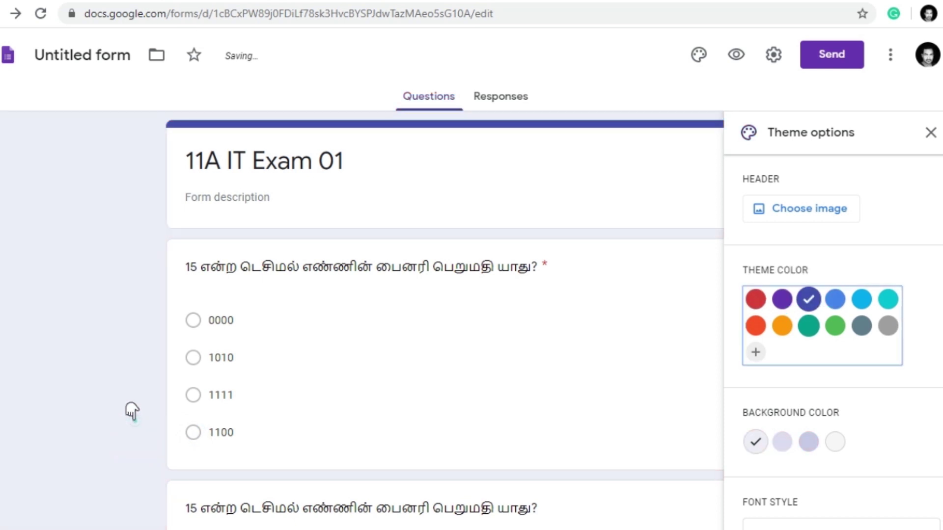
click(835, 299)
click(835, 326)
Set the form's font style to Decorative in the theme options
key(Down)
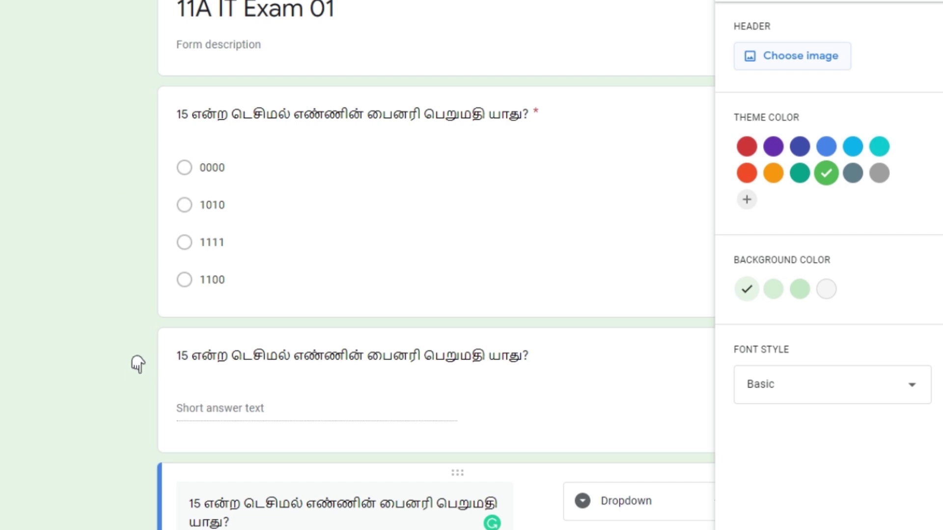
click(801, 382)
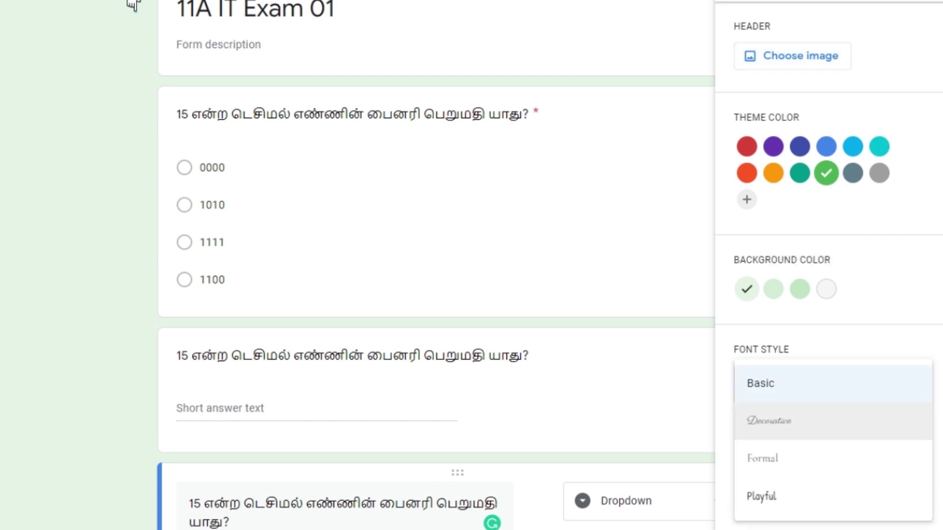
key(Return)
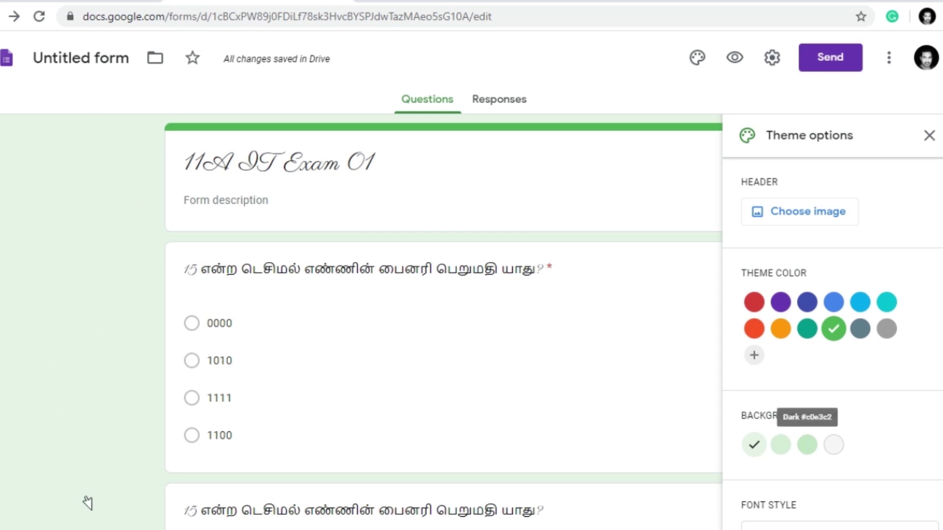
Preview the form and answer both the multiple-choice question and the short-answer question with 1111
click(772, 58)
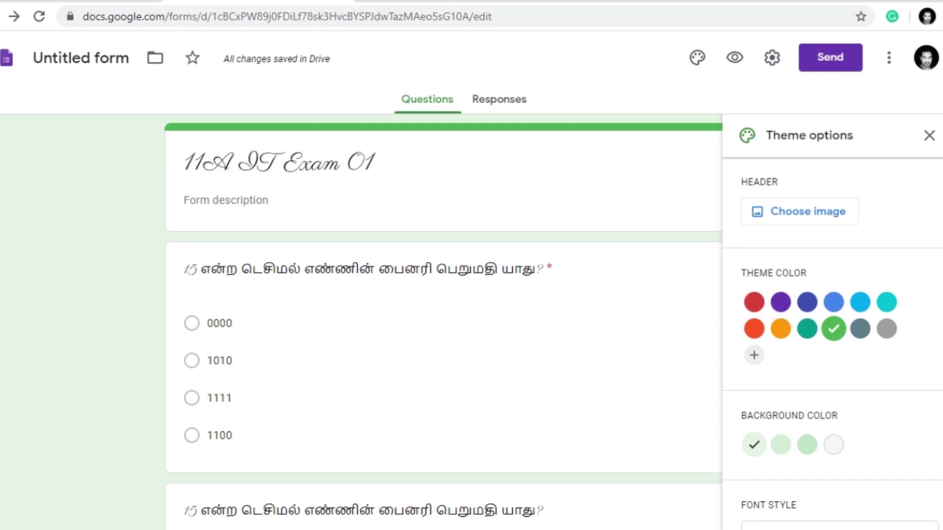
click(734, 58)
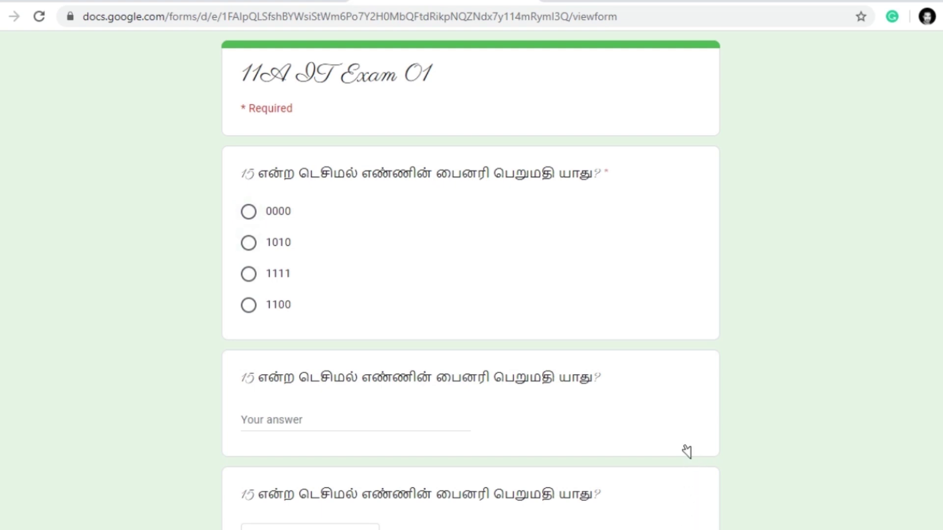
click(249, 274)
click(690, 499)
click(693, 472)
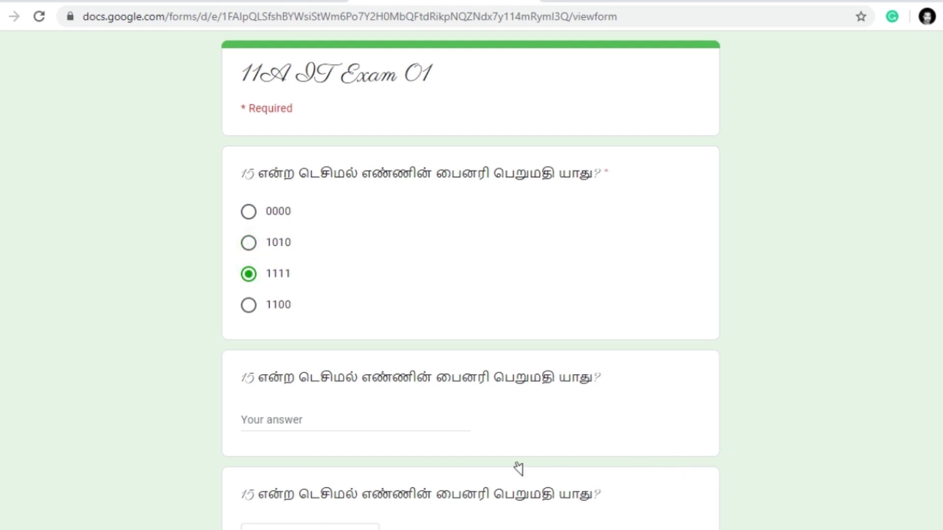
click(615, 327)
text(1111)
Choose 1111 for the dropdown question and submit the test response
click(274, 377)
click(306, 334)
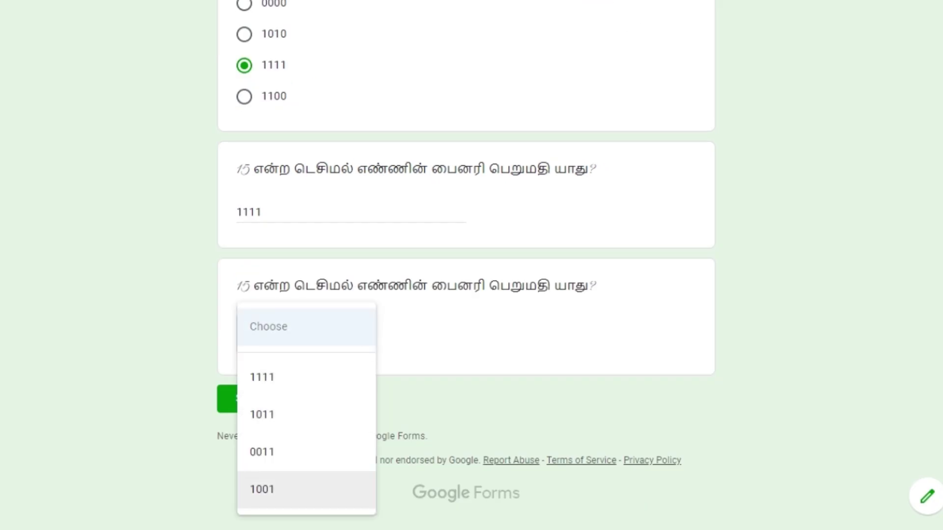
click(275, 377)
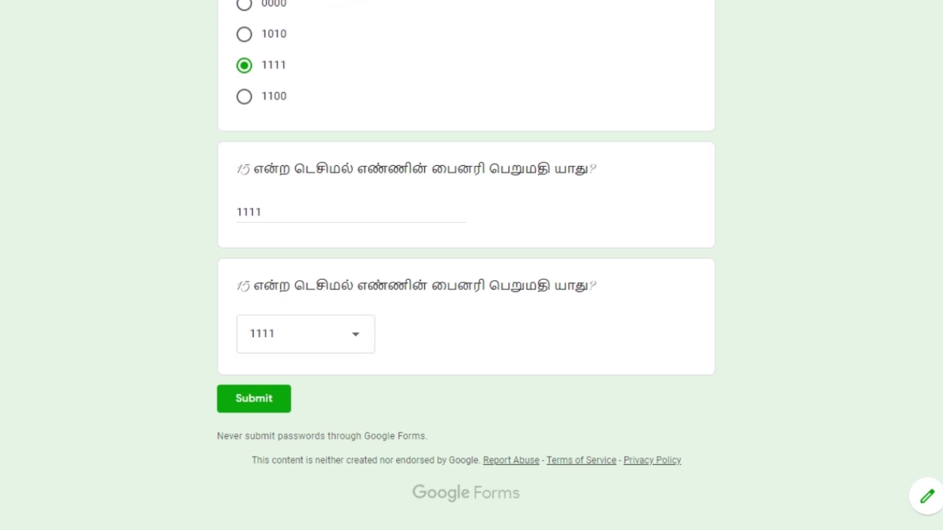
click(254, 399)
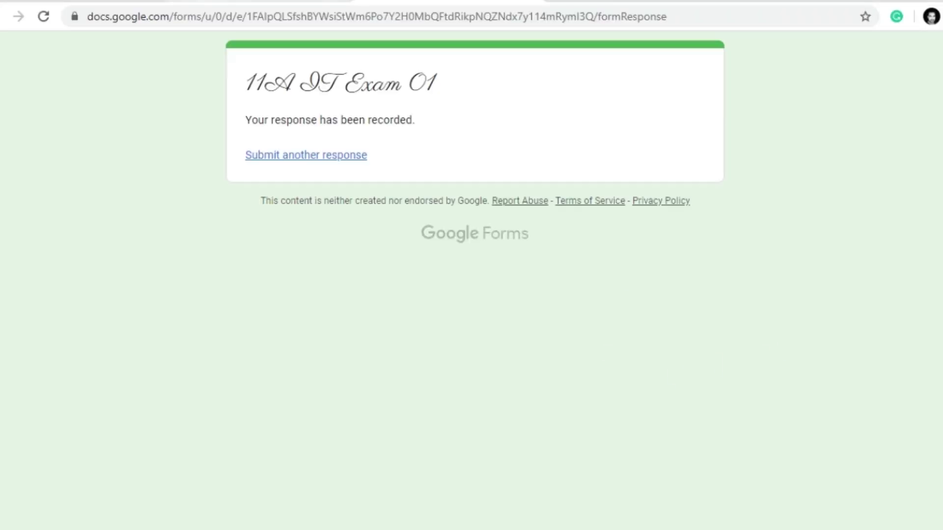
Export the form's responses to a new spreadsheet named "11A IT exam 01 (Responses)" and widen its column B
click(261, 1)
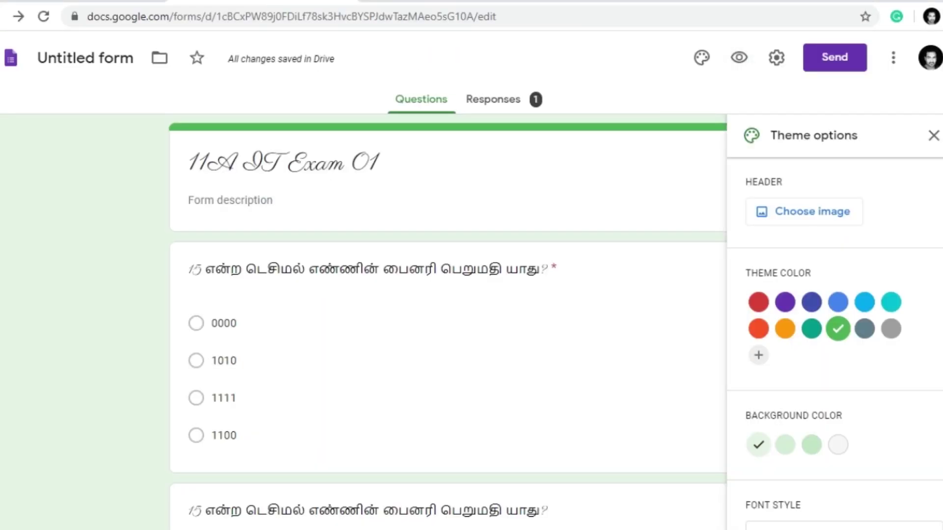
click(503, 100)
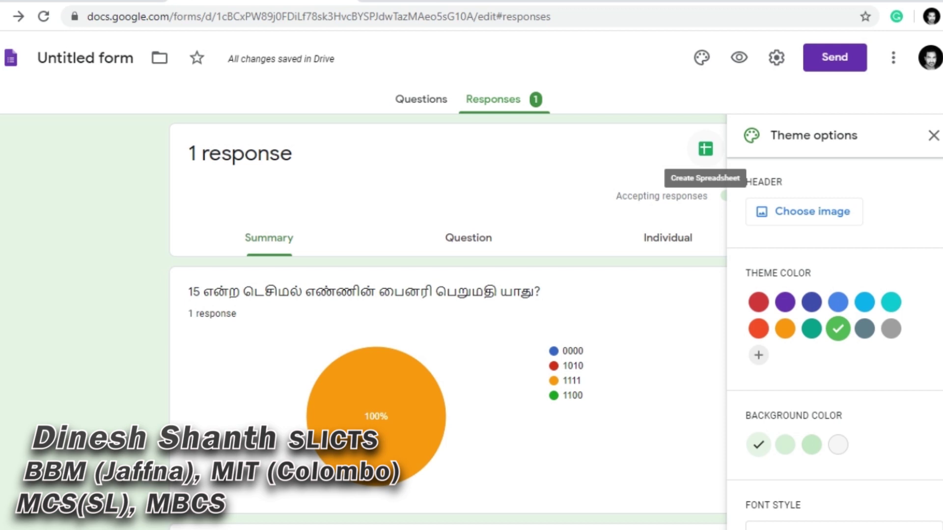
click(706, 148)
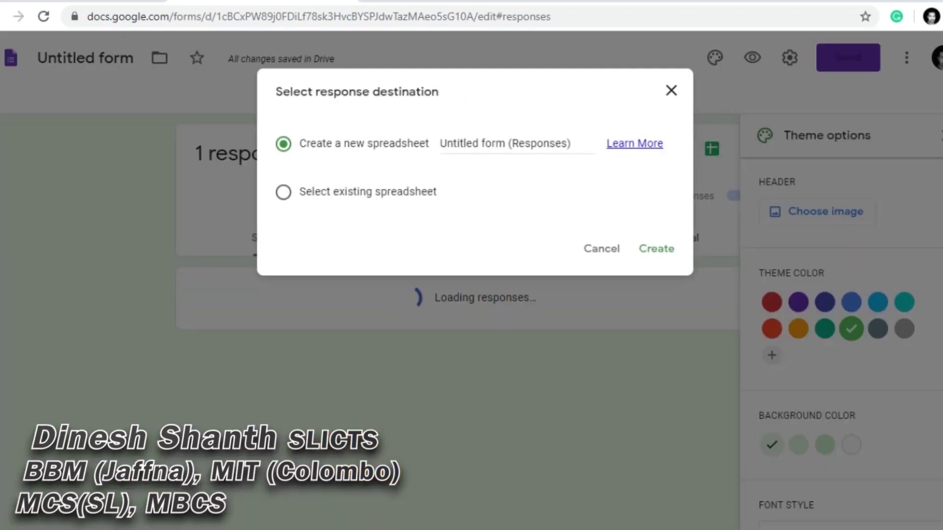
click(456, 144)
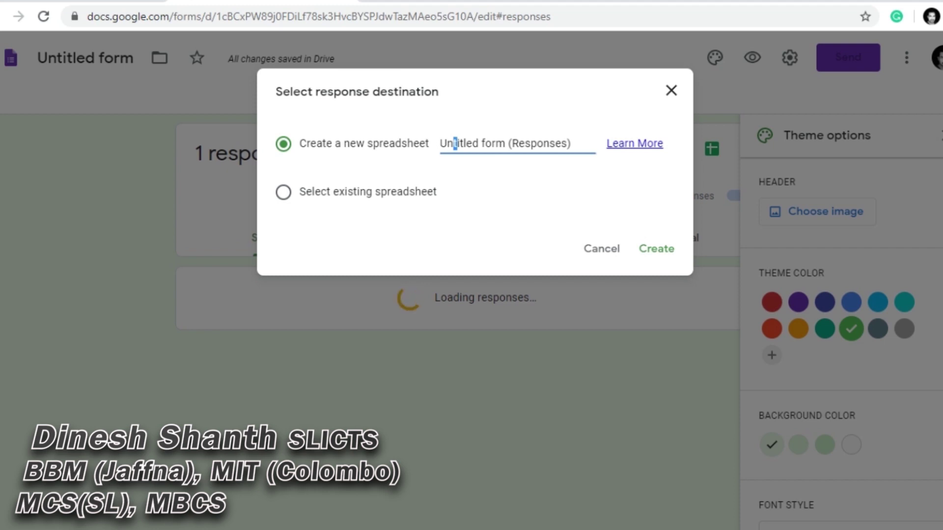
drag(440, 144, 506, 144)
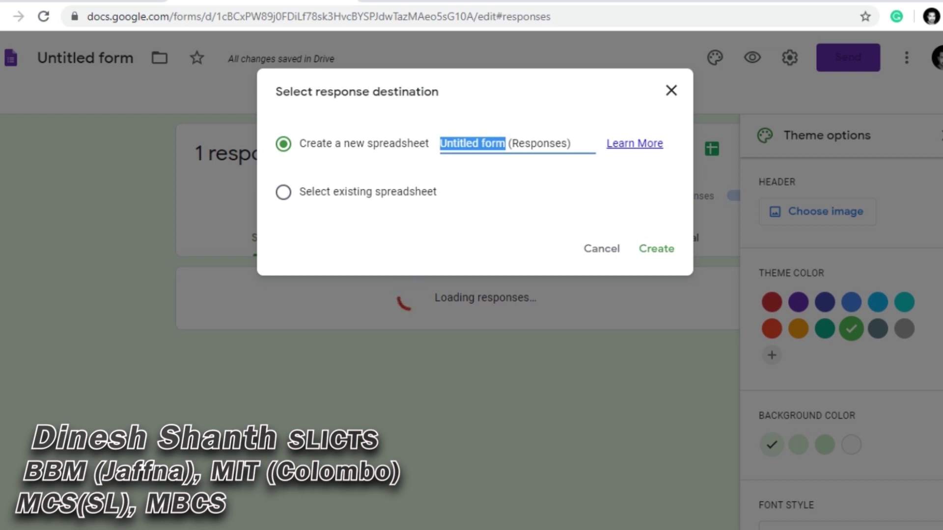
text(11)
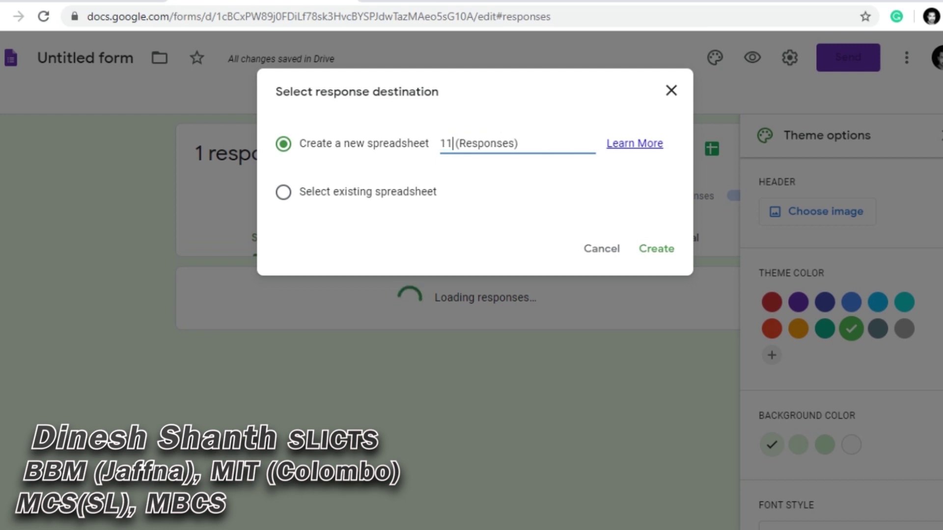
text(ப)
key(BackSpace)
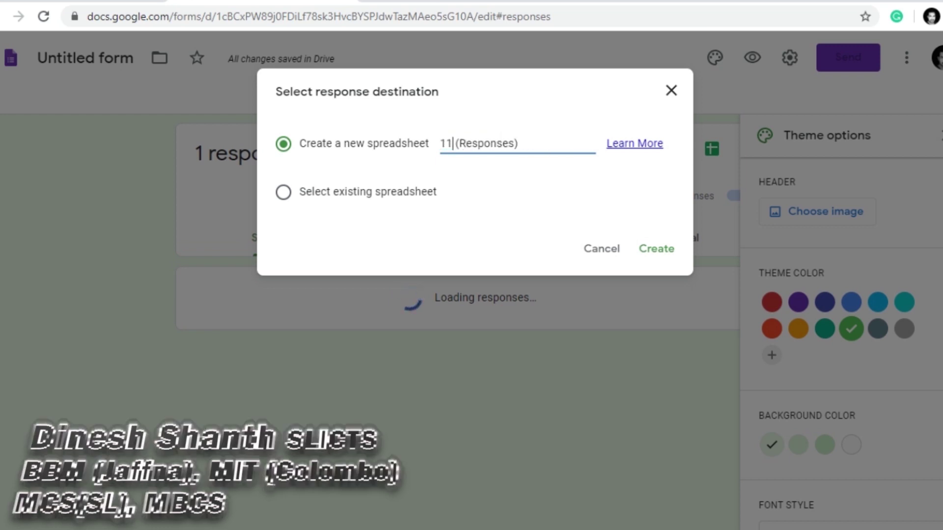
text(A IT e)
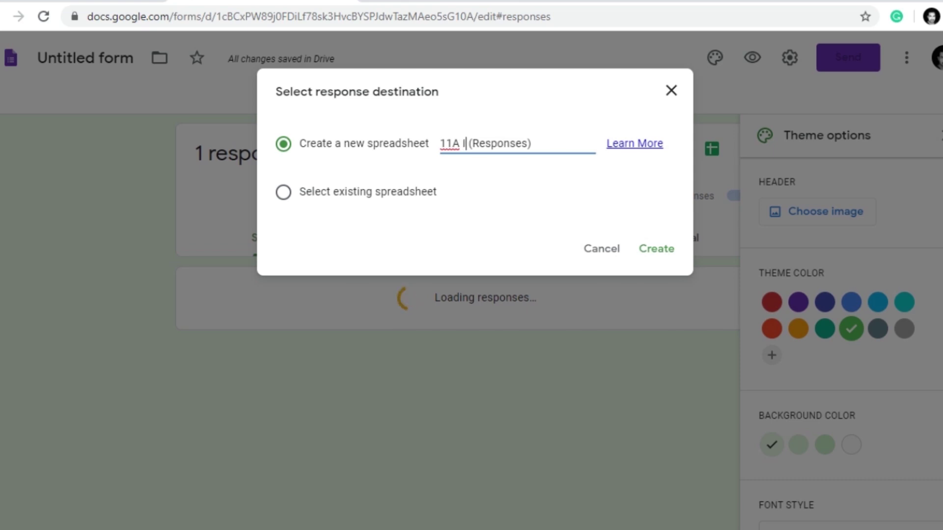
text(xam 01)
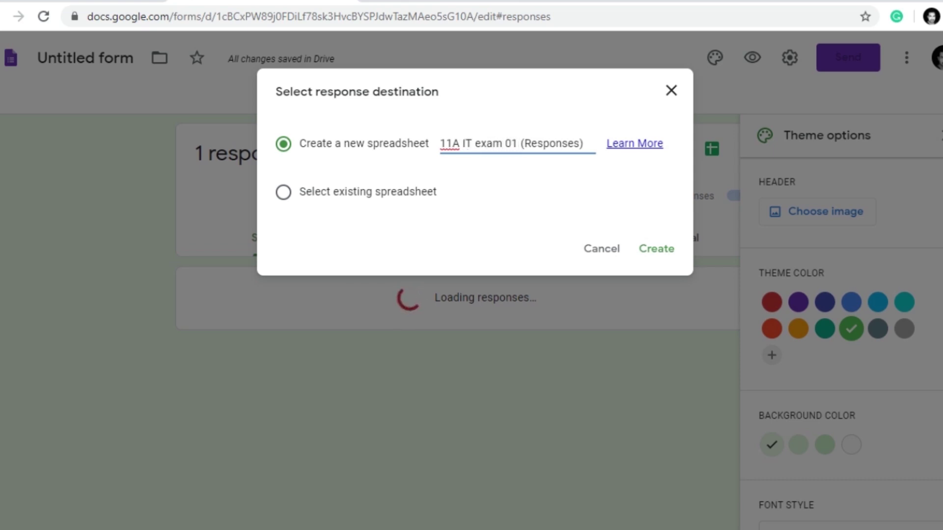
key(Return)
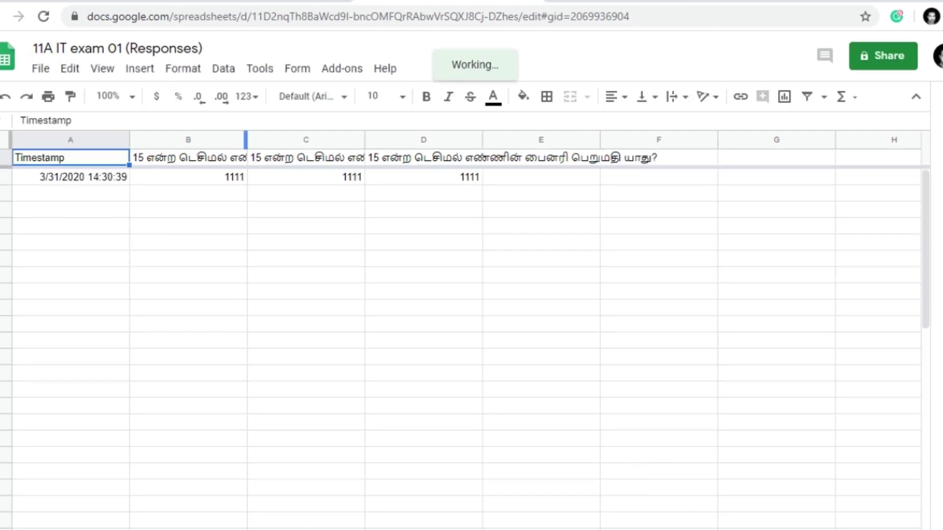
drag(245, 140, 282, 140)
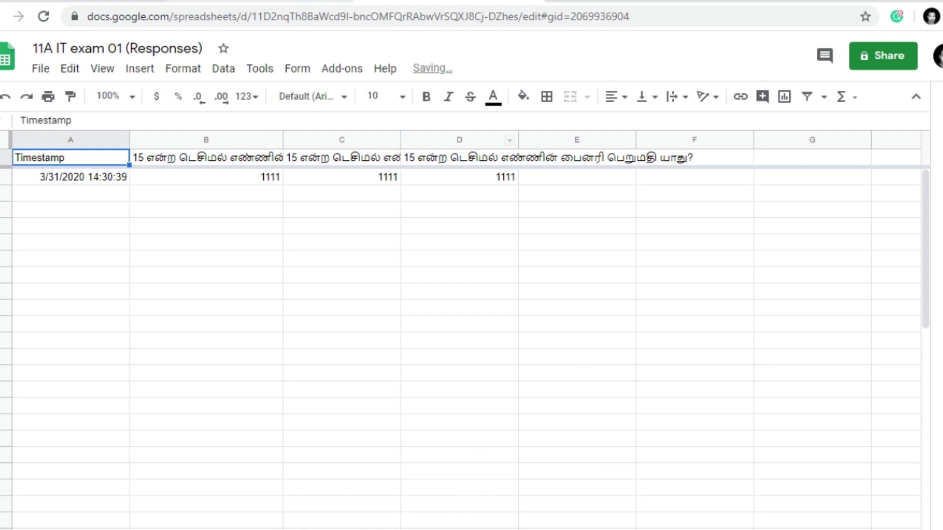
Return to the form's questions, close the theme options and add a new question directly below the form title
click(275, 1)
click(422, 99)
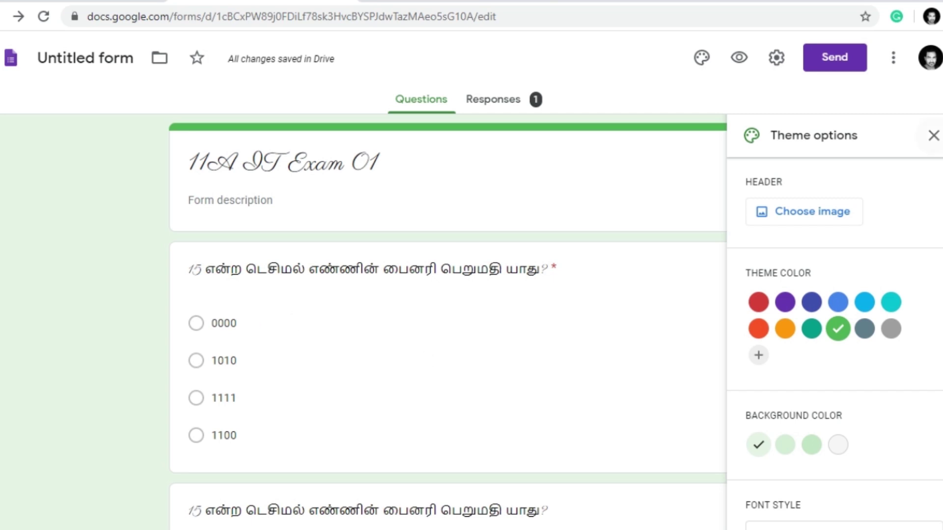
click(934, 136)
scroll(459, 400, down, 3)
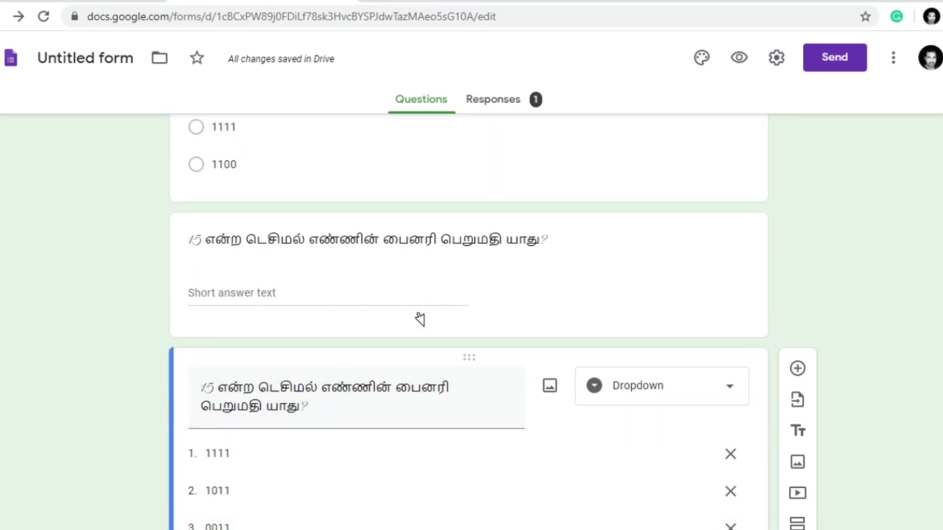
scroll(420, 319, up, 5)
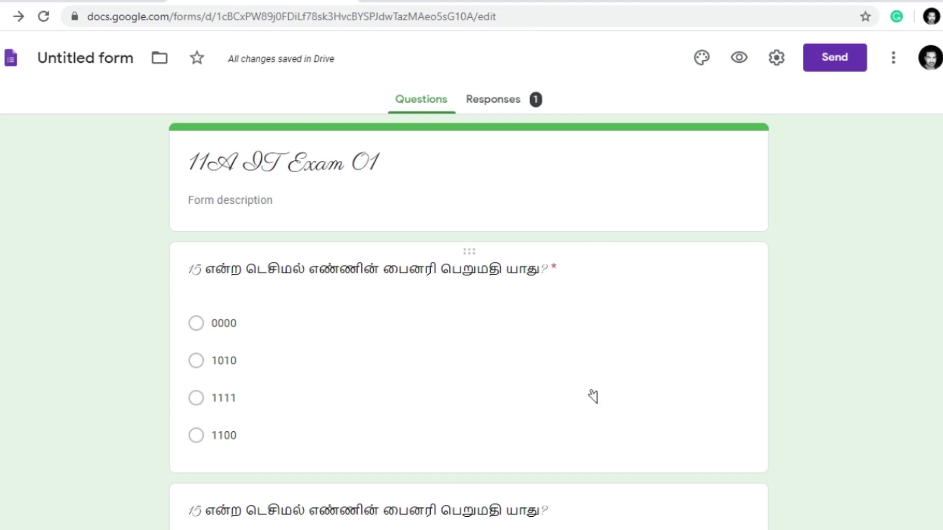
click(469, 176)
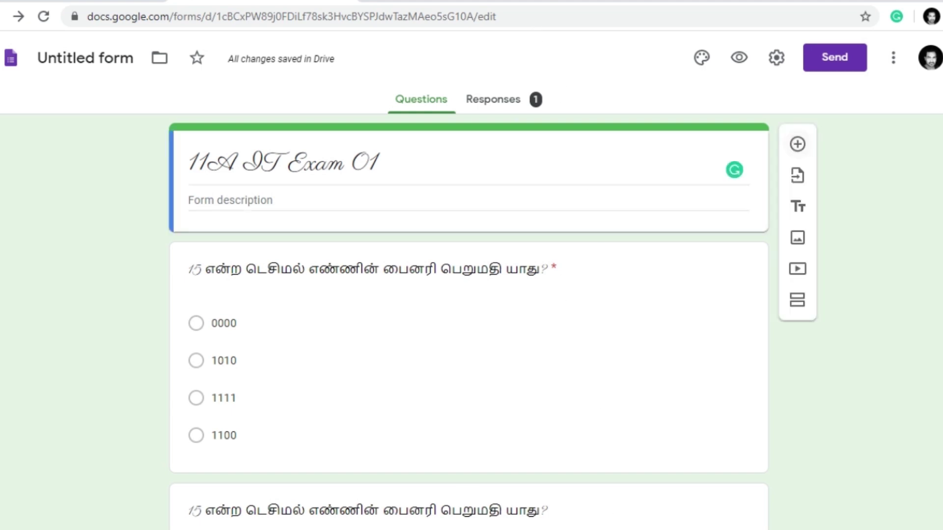
click(797, 144)
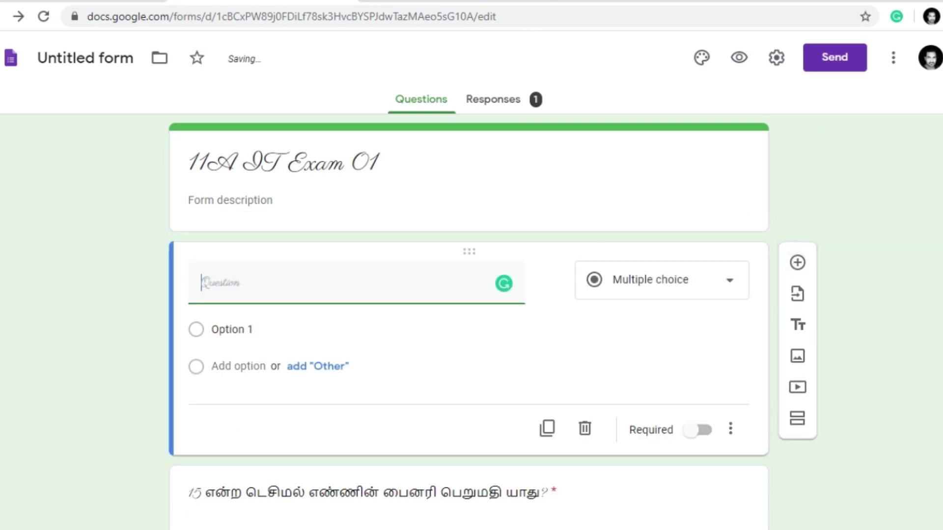
Title the new first question "Name" and make it a short-answer question
click(666, 459)
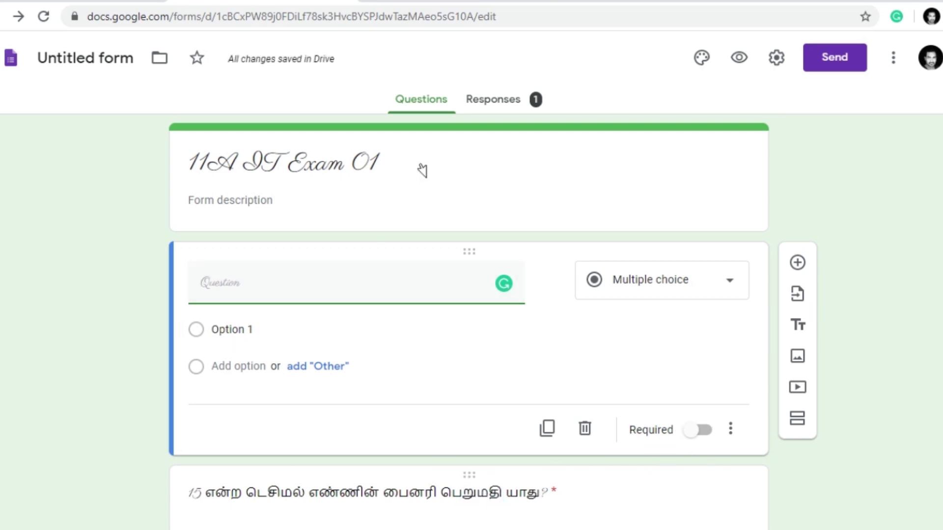
click(480, 494)
drag(480, 264, 480, 497)
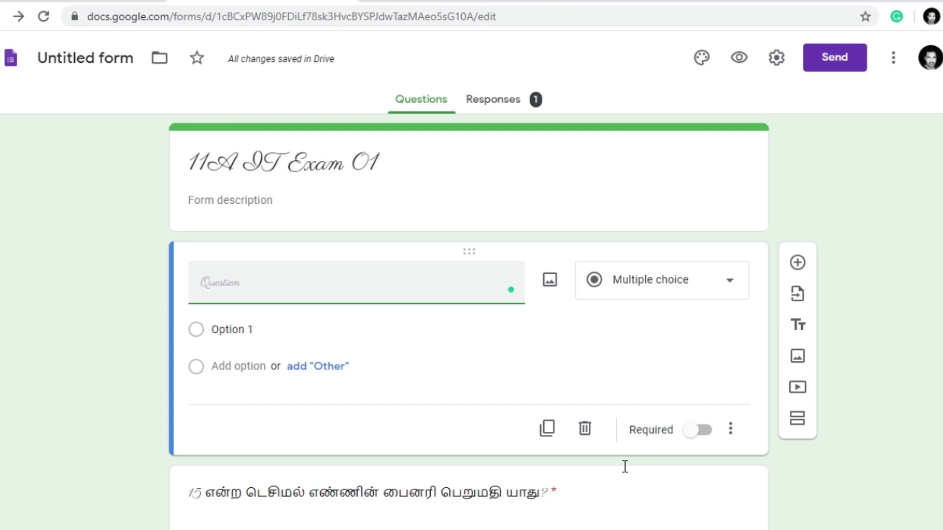
text(N)
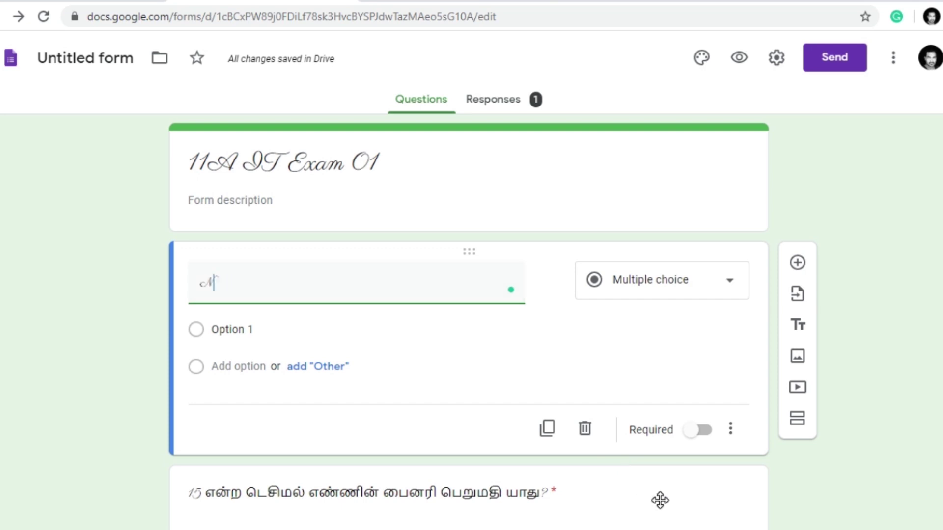
text(ame)
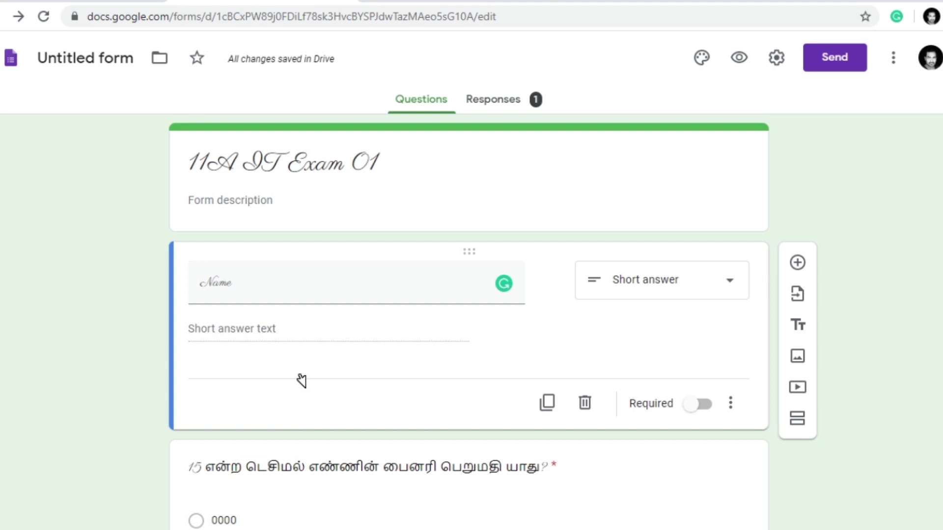
Preview the form and check the Name question above the exam questions
click(740, 57)
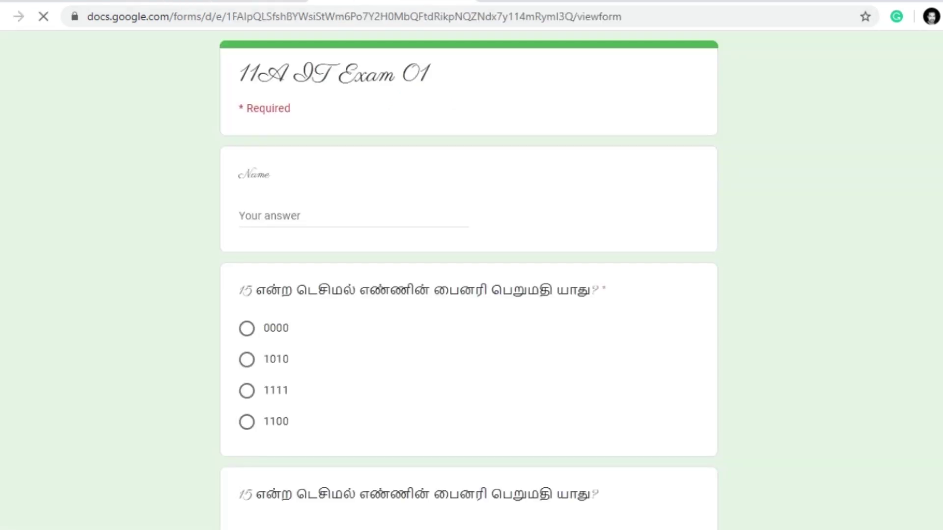
scroll(354, 387, down, 2)
scroll(329, 312, up, 1)
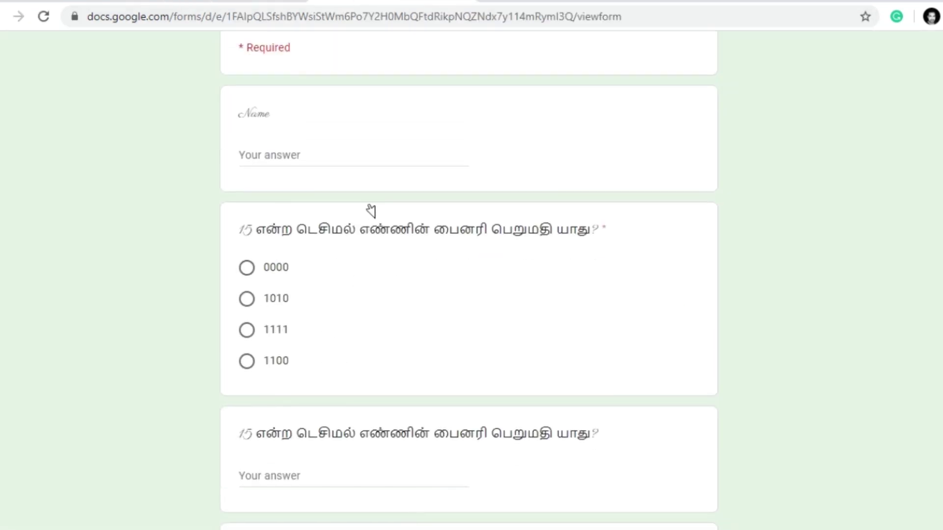
scroll(371, 210, up, 1)
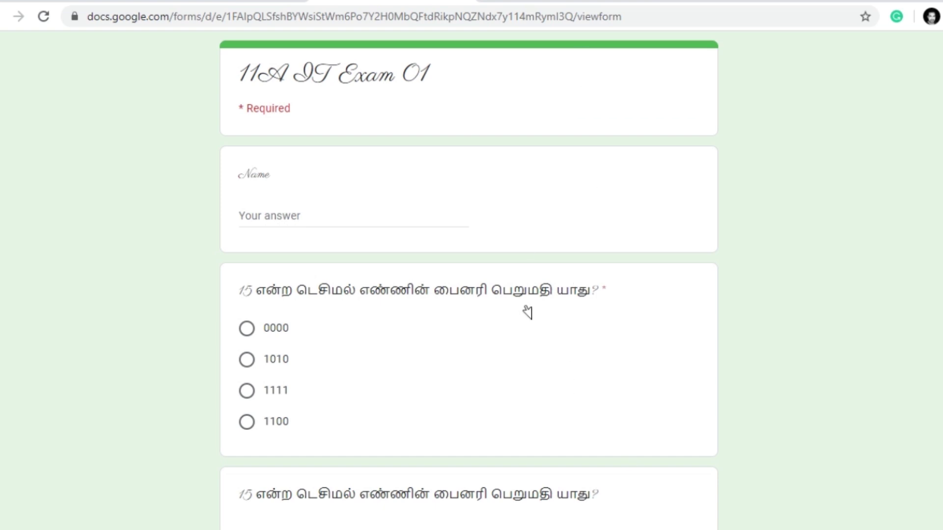
Fill in the Name field with a test student's name and choose 1111 for the multiple-choice question
click(628, 528)
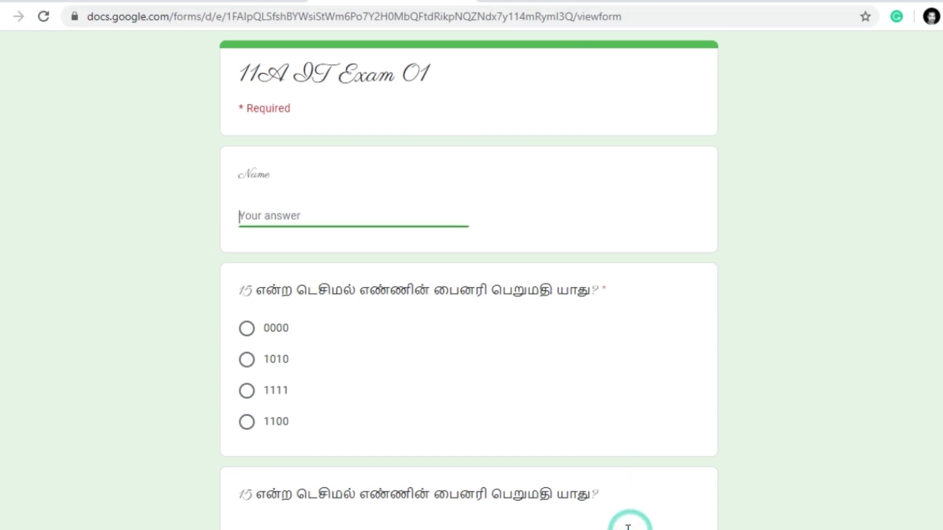
text(kamal)
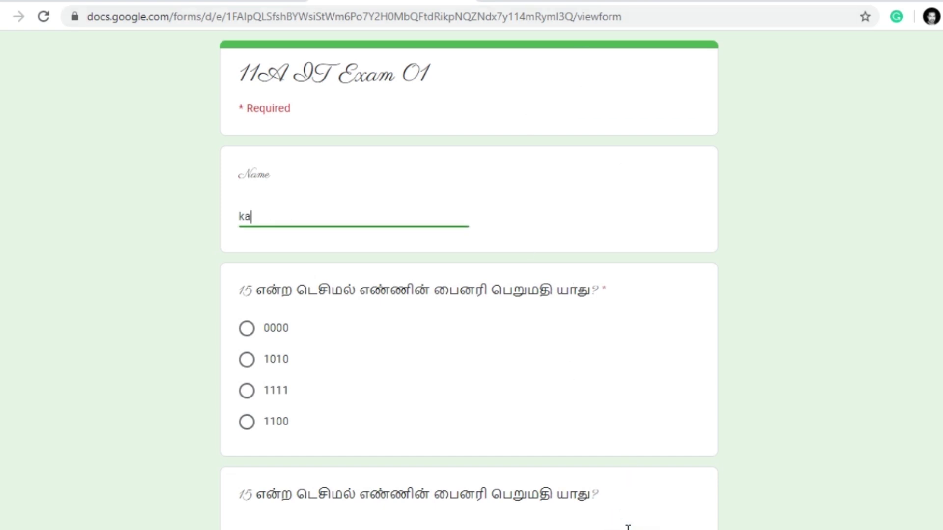
click(703, 358)
scroll(535, 343, down, 2)
key(Tab)
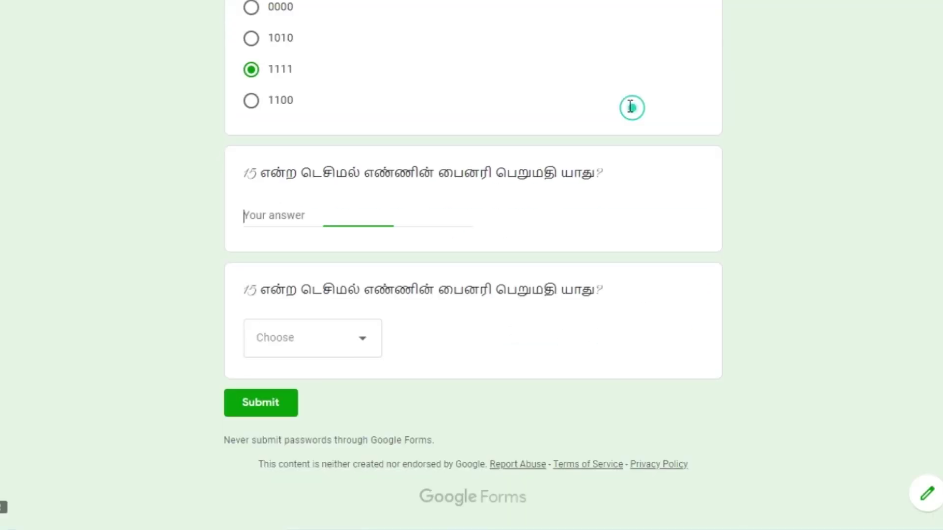
Answer 1111 to both the short-answer and the dropdown question and submit the test response
text(1111)
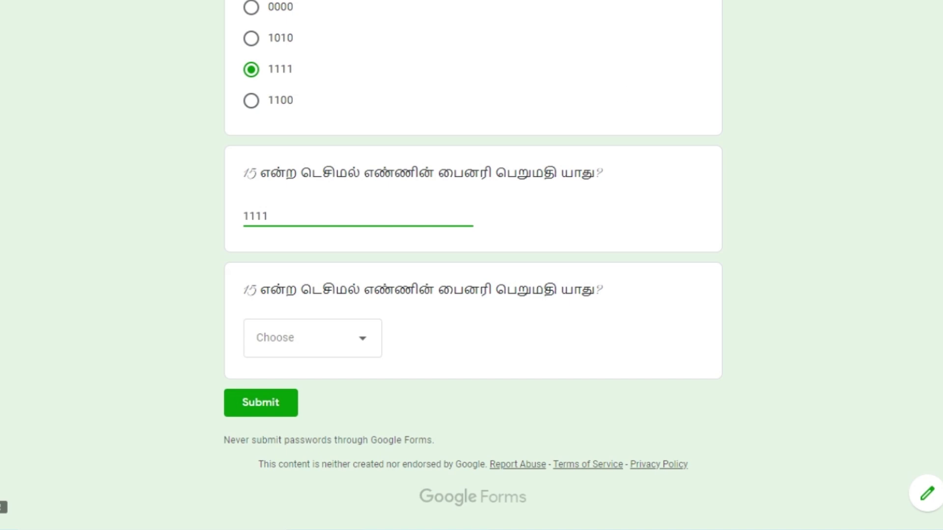
click(313, 339)
click(313, 375)
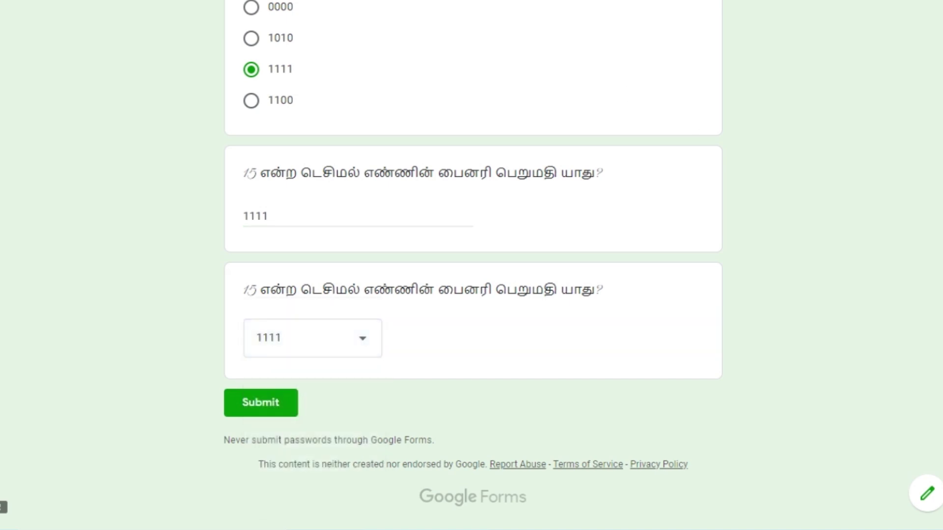
key(Tab)
key(Return)
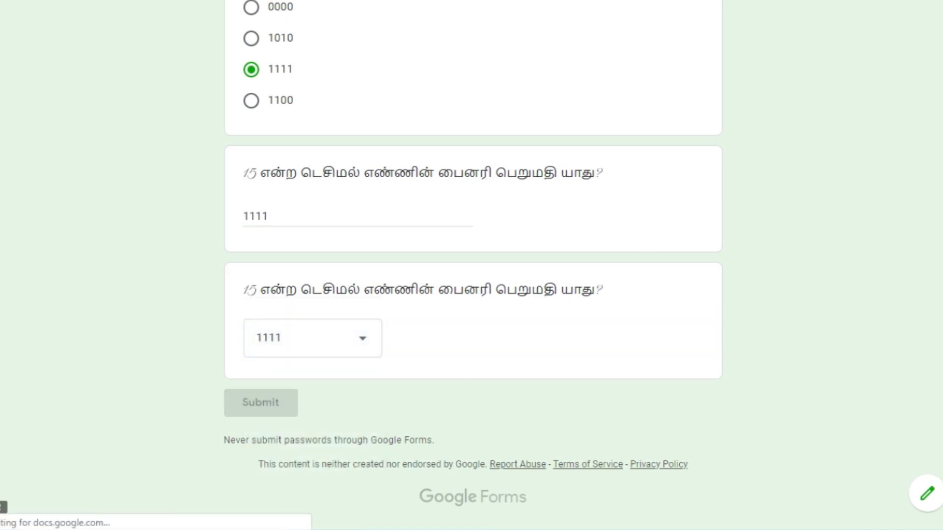
Switch to the response spreadsheet and check the Name entry of the newly submitted response
key(ctrl+Tab)
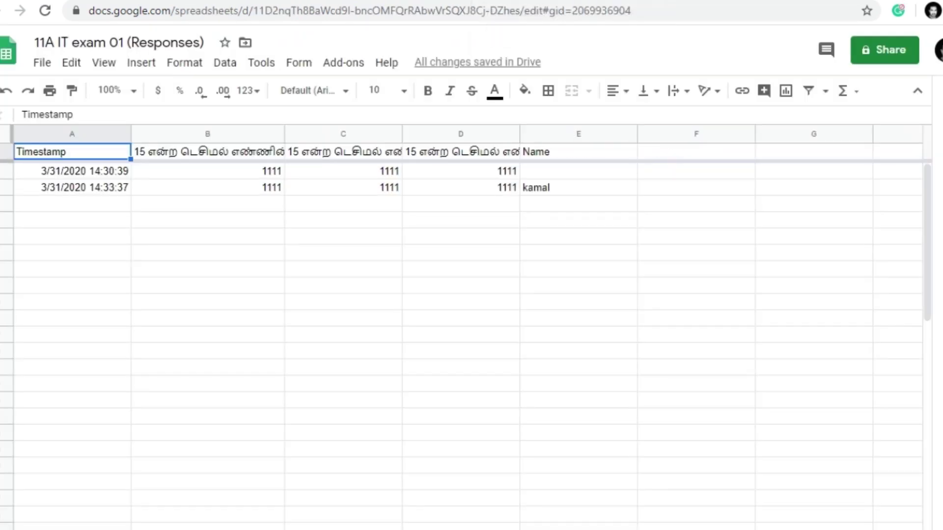
double_click(563, 188)
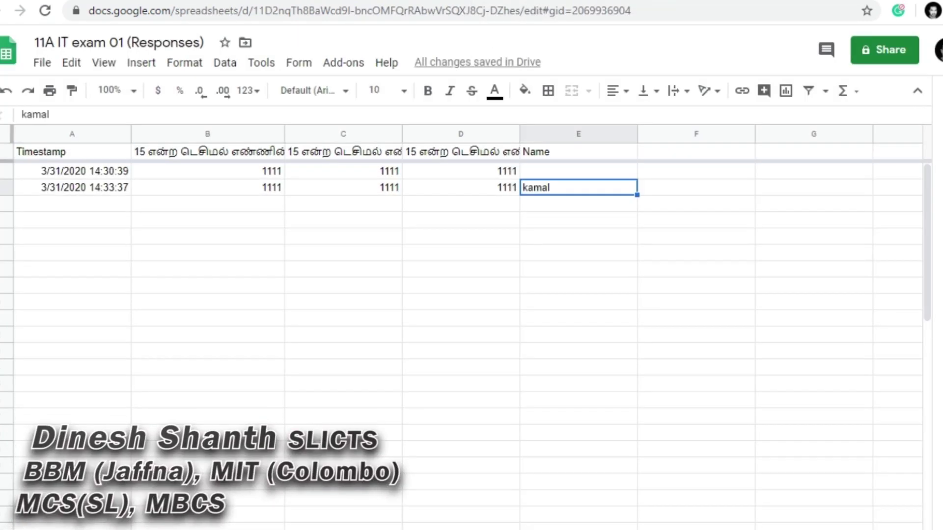
click(565, 236)
key(Up)
key(Up)
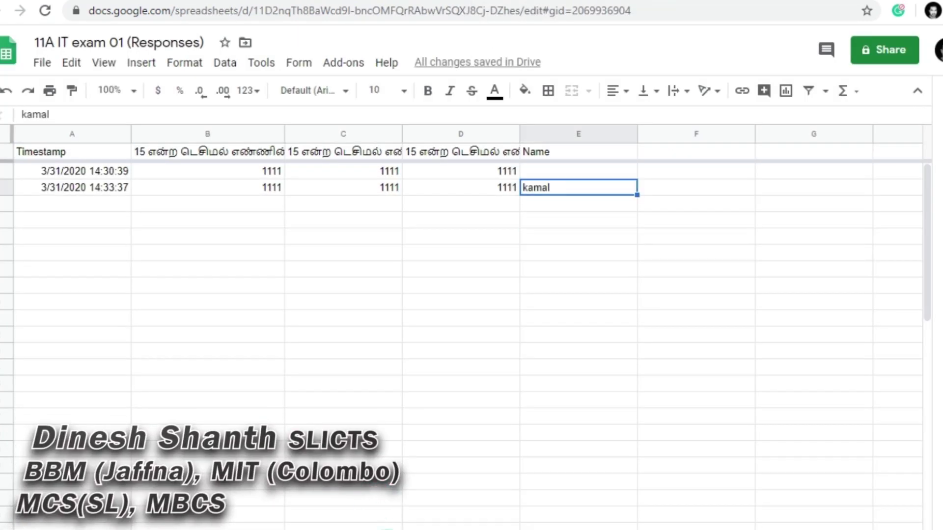
Widen columns B, C and D of the response spreadsheet to show more of the question headings
drag(520, 134, 614, 134)
drag(402, 134, 513, 134)
drag(285, 134, 394, 134)
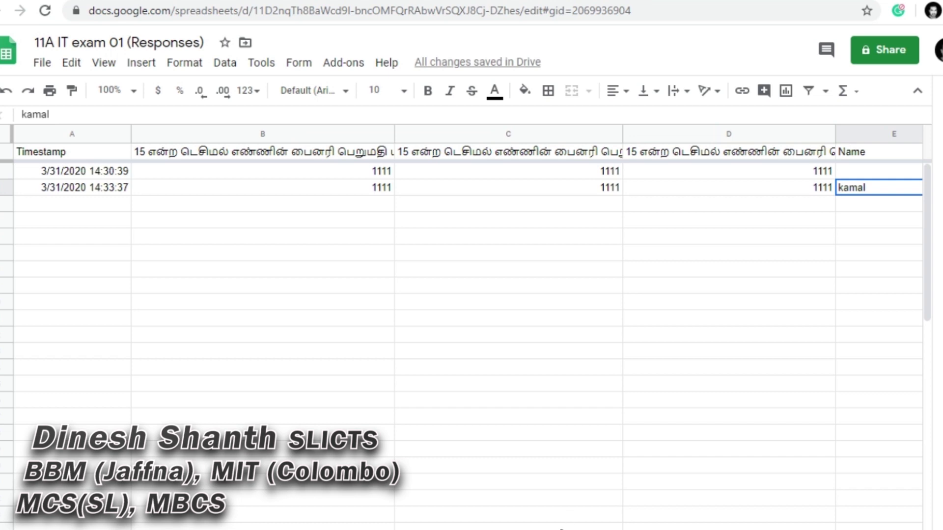
Go through the answers of both submitted responses in columns B to D
click(262, 188)
click(262, 172)
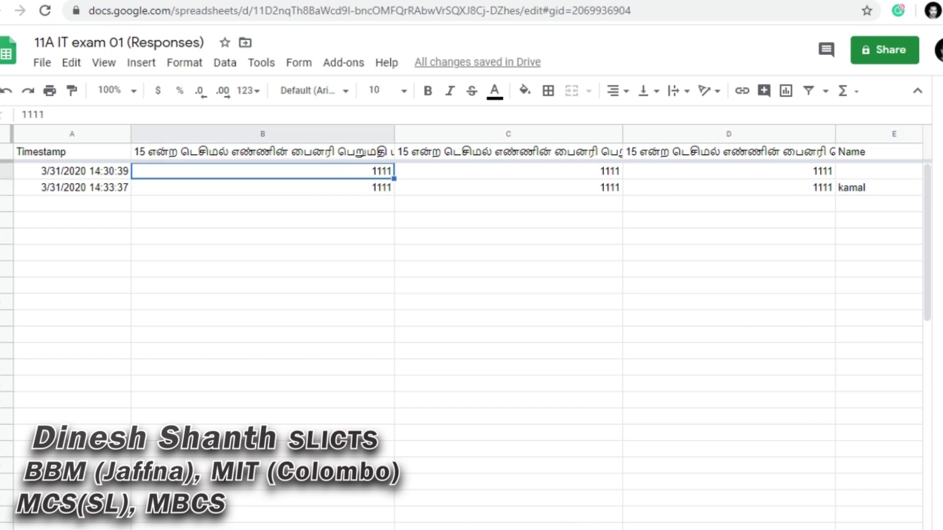
click(509, 171)
click(508, 187)
click(728, 172)
click(729, 187)
click(540, 270)
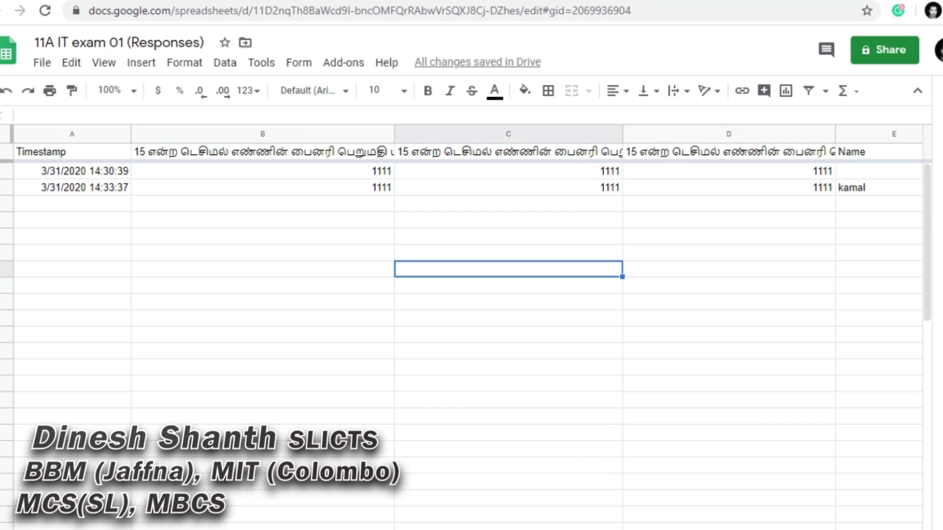
Return to the form and review its response summary and the additional response options
click(206, 0)
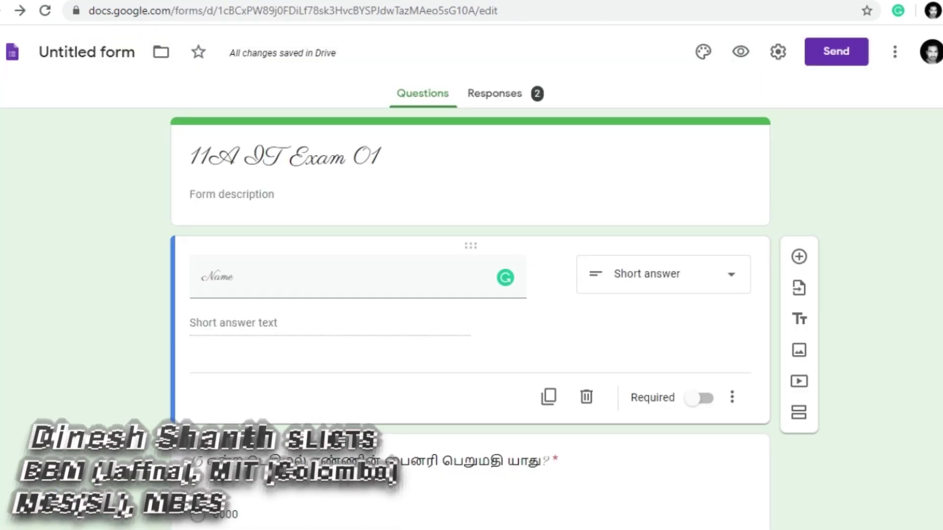
click(495, 93)
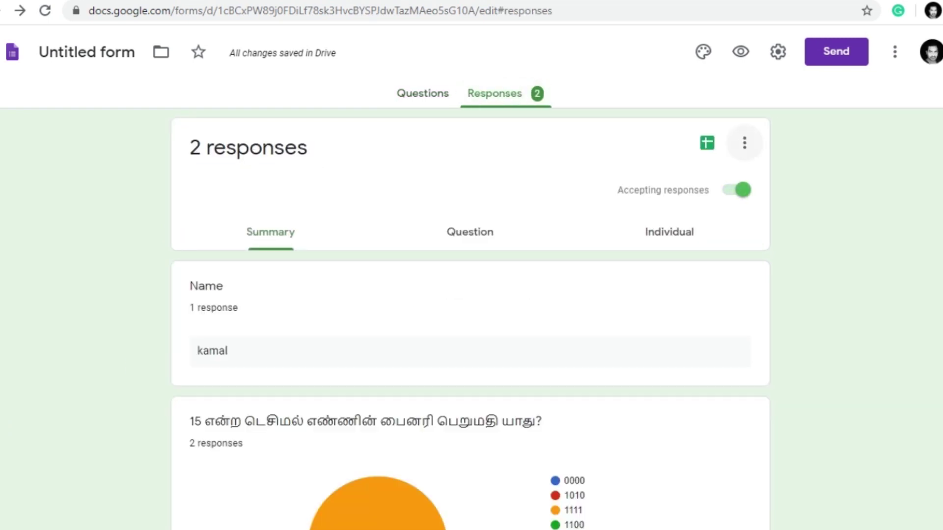
click(745, 143)
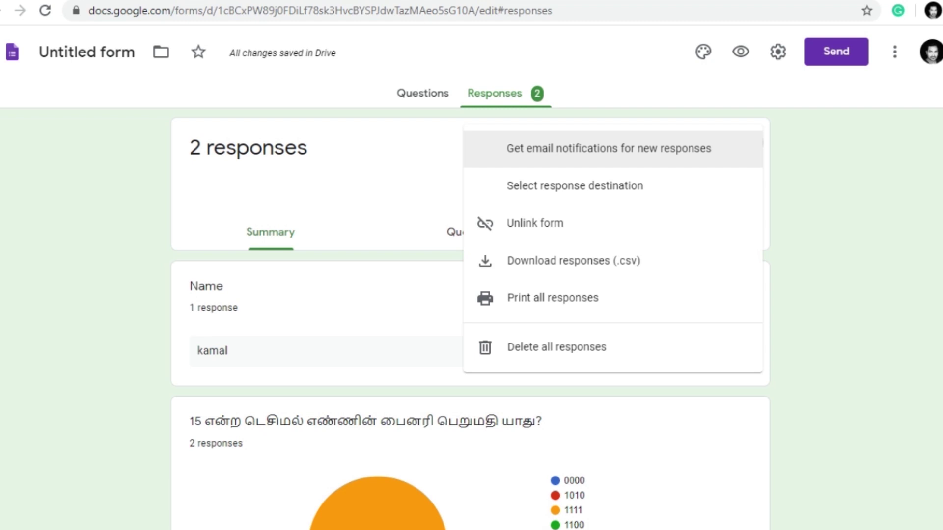
drag(519, 148, 568, 149)
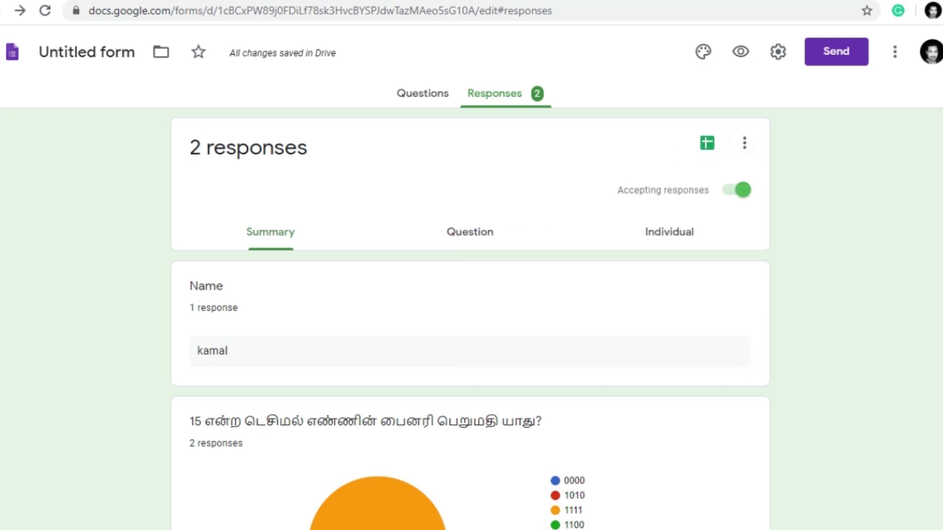
scroll(301, 290, down, 2)
scroll(305, 293, up, 2)
Return to the form's questions and copy a shortened link for sending the form
click(422, 94)
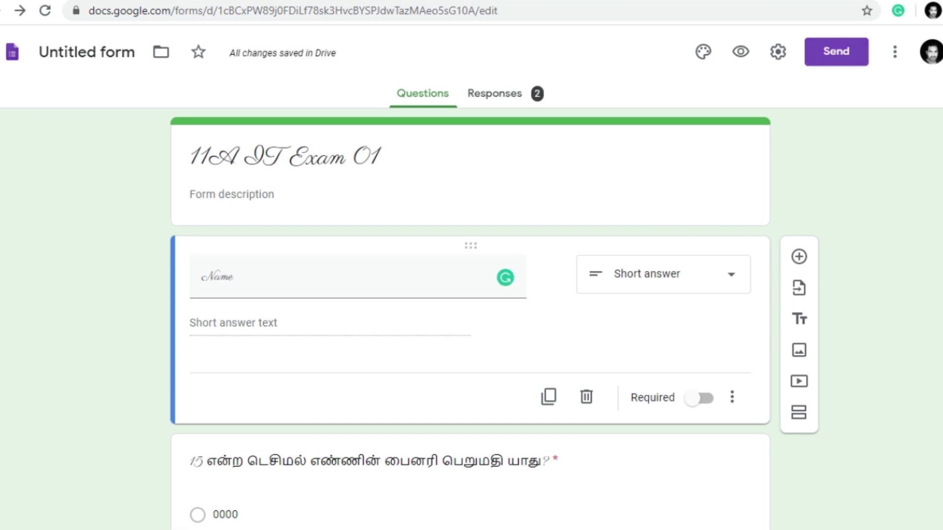
click(836, 51)
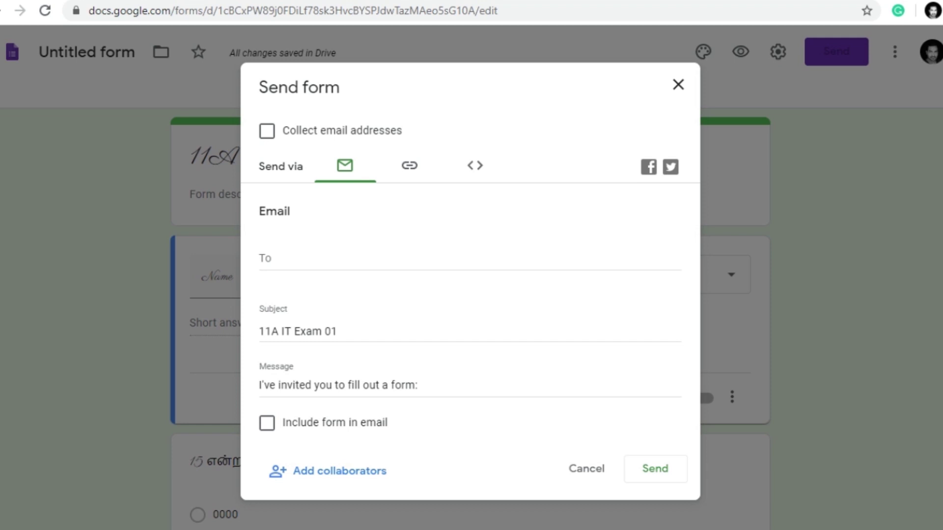
click(410, 166)
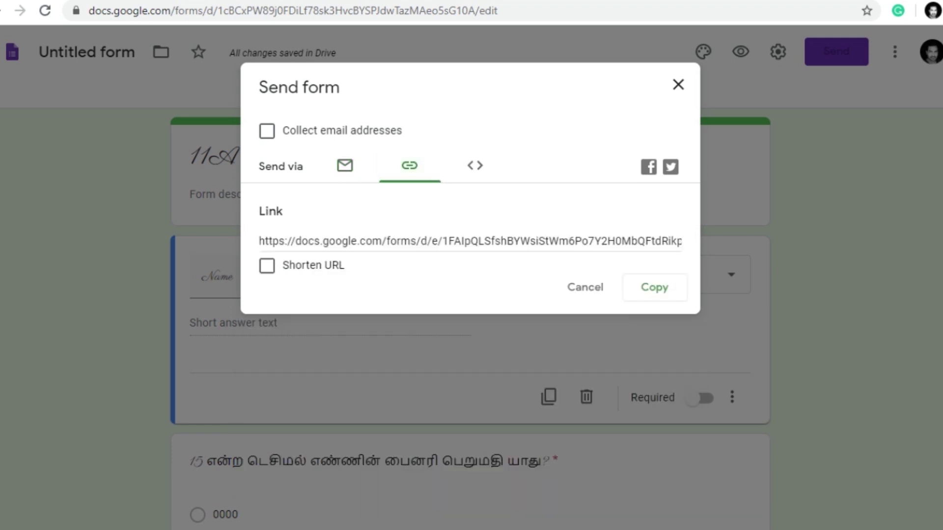
click(630, 501)
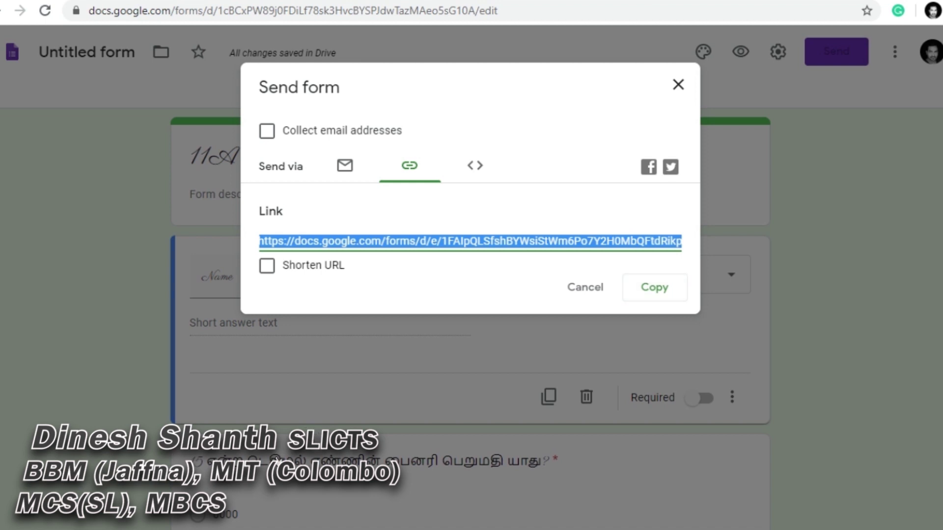
click(267, 266)
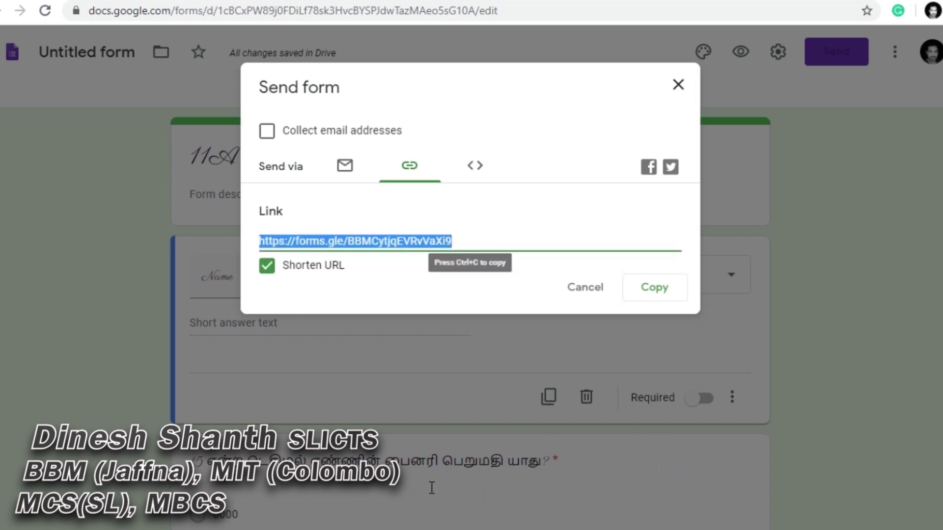
key(ctrl+c)
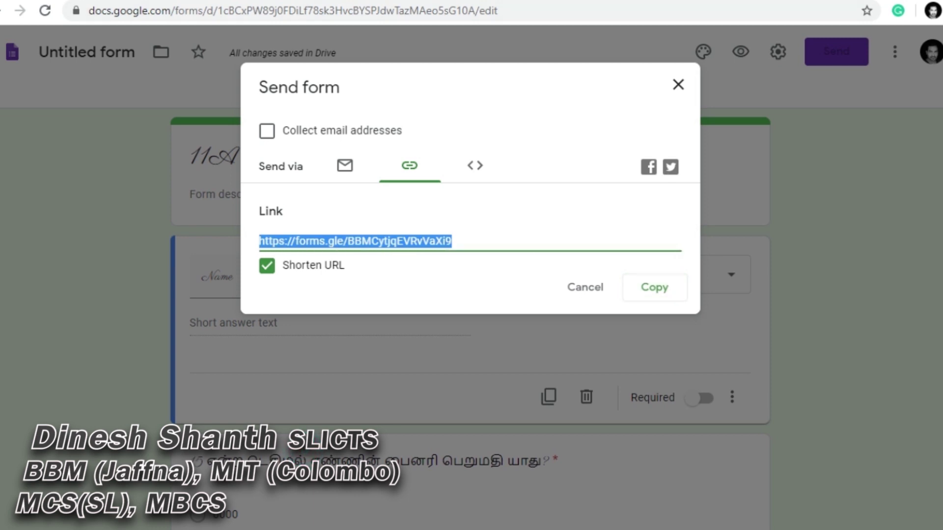
Test the copied short link in a new browser tab, return to the form editor and close the sending options
key(ctrl+t)
key(ctrl+v)
key(Return)
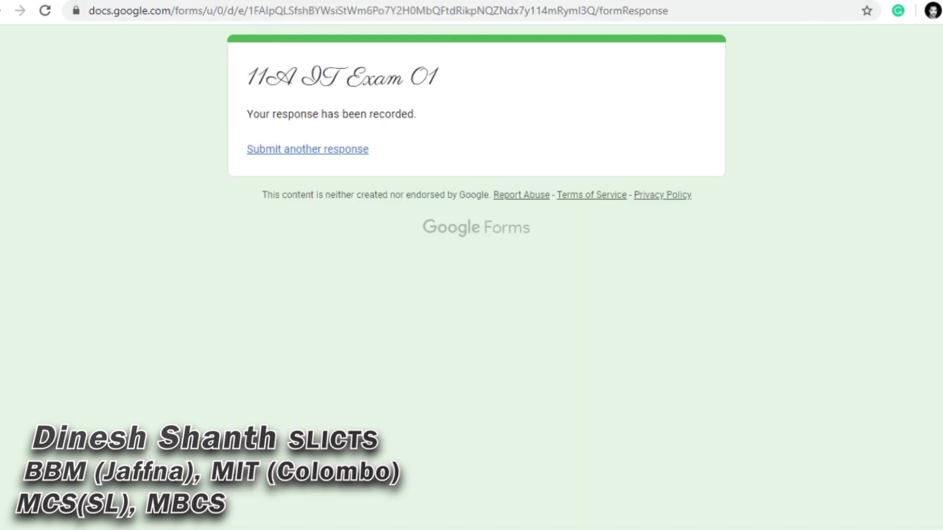
key(ctrl+shift+Tab)
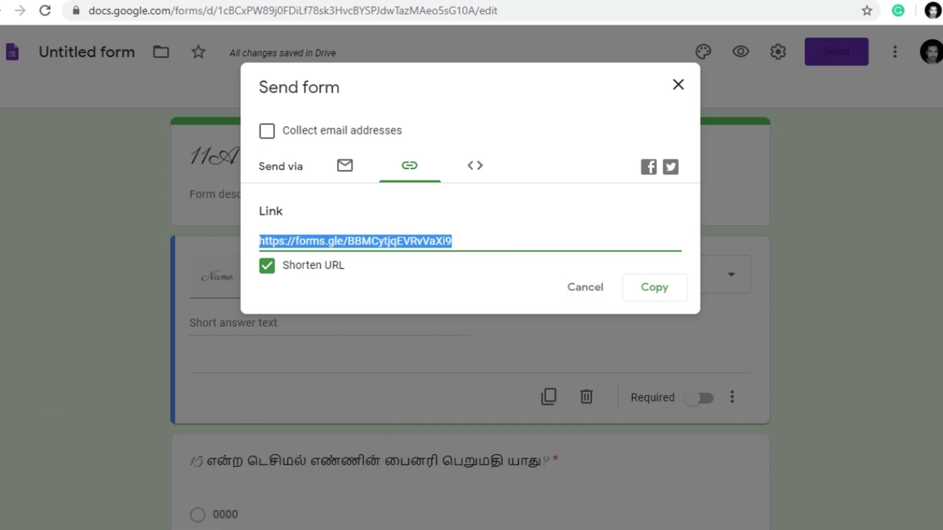
click(678, 85)
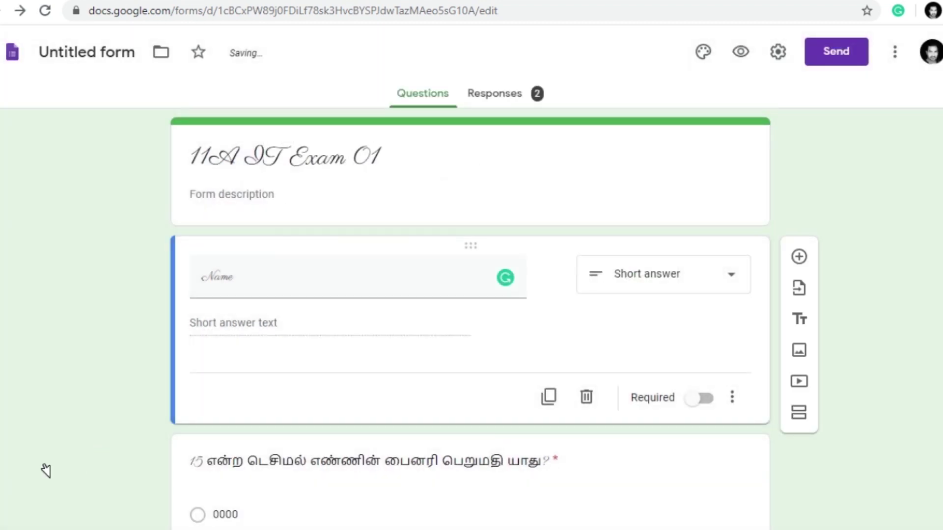
Review the form's questions and the summary charts of its responses
scroll(71, 432, down, 7)
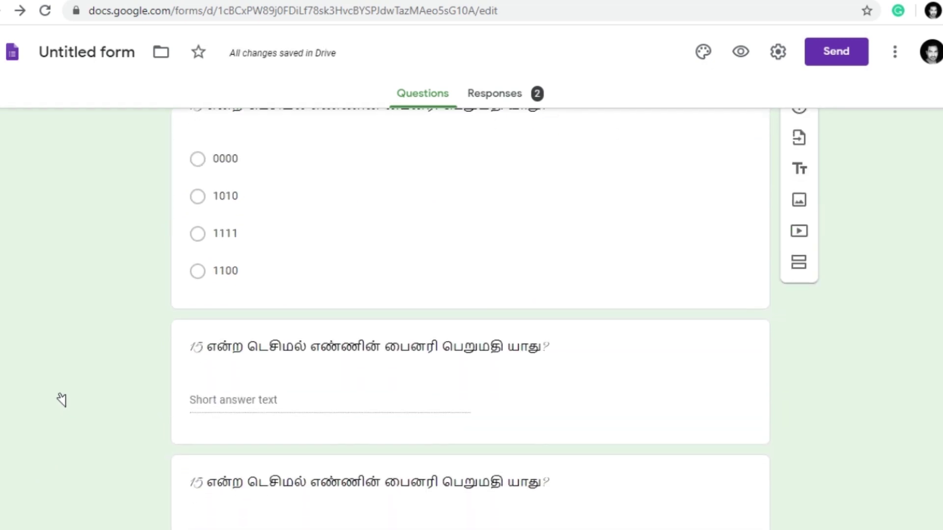
scroll(62, 401, up, 7)
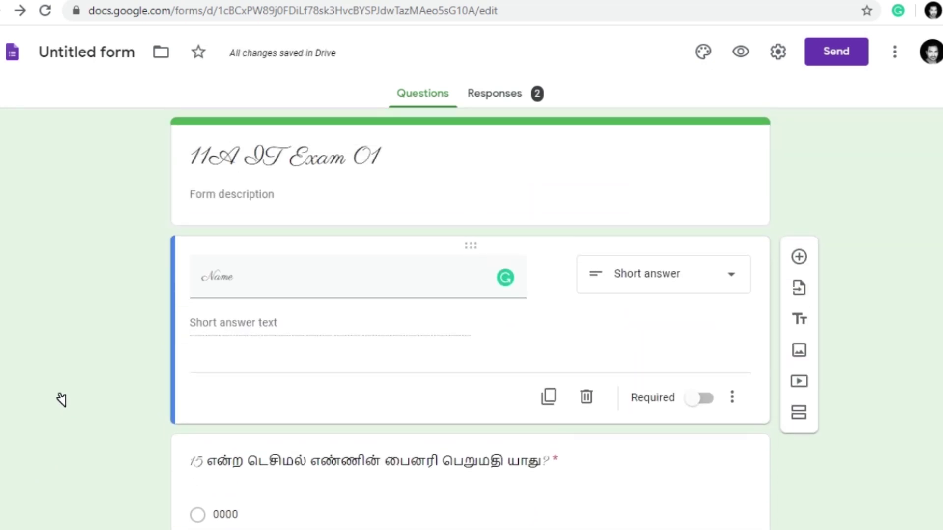
scroll(61, 398, down, 2)
scroll(61, 398, up, 2)
click(495, 93)
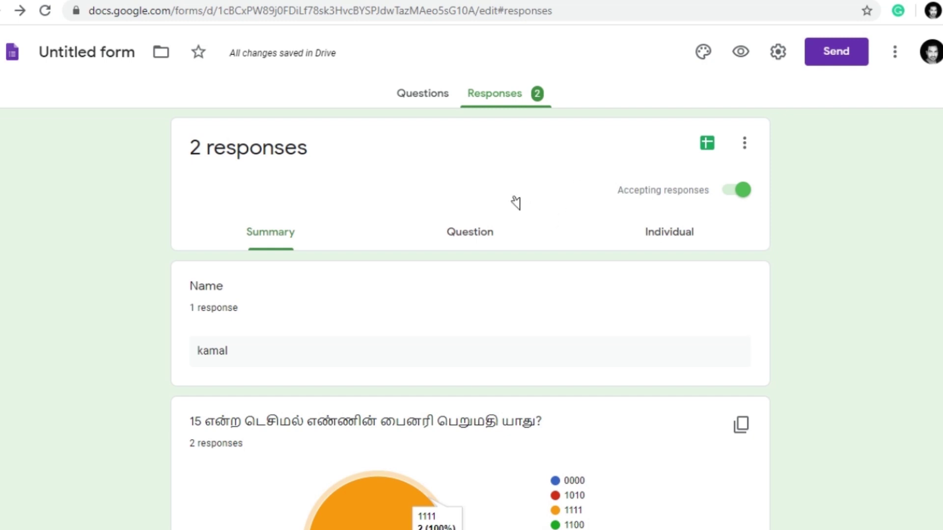
scroll(354, 200, down, 10)
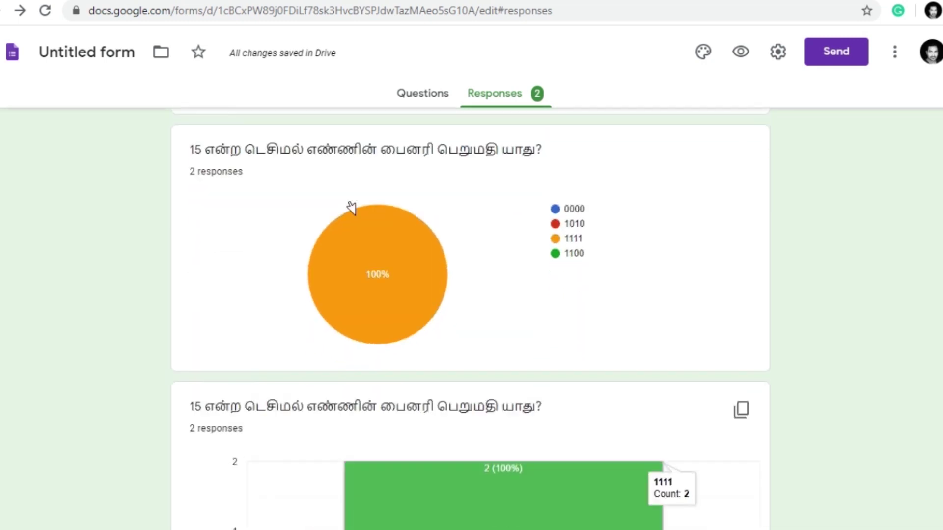
scroll(271, 208, up, 5)
scroll(271, 215, up, 5)
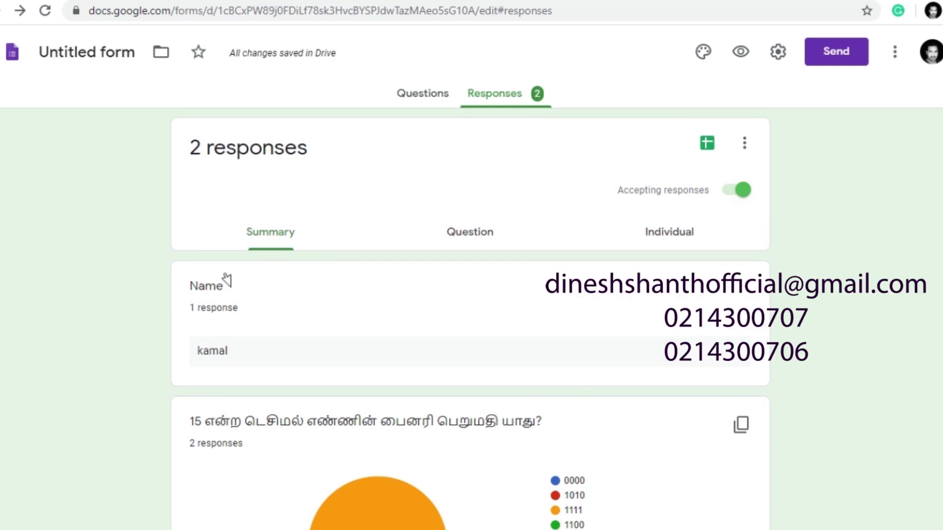
scroll(231, 273, down, 10)
scroll(231, 273, down, 1)
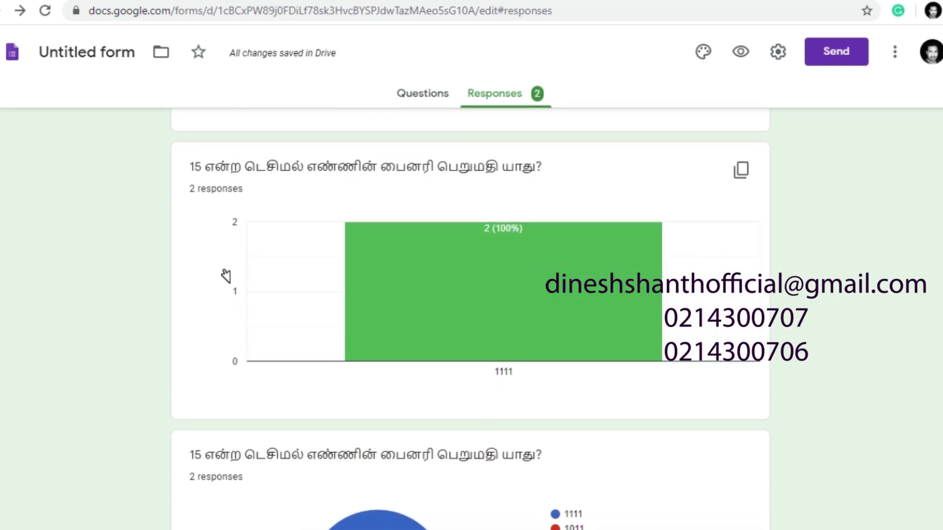
scroll(227, 275, up, 5)
scroll(226, 275, up, 6)
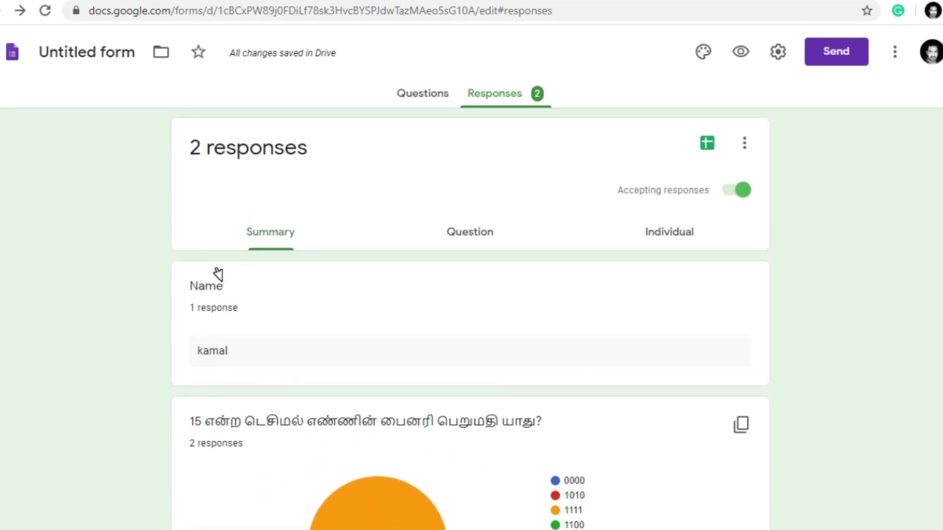